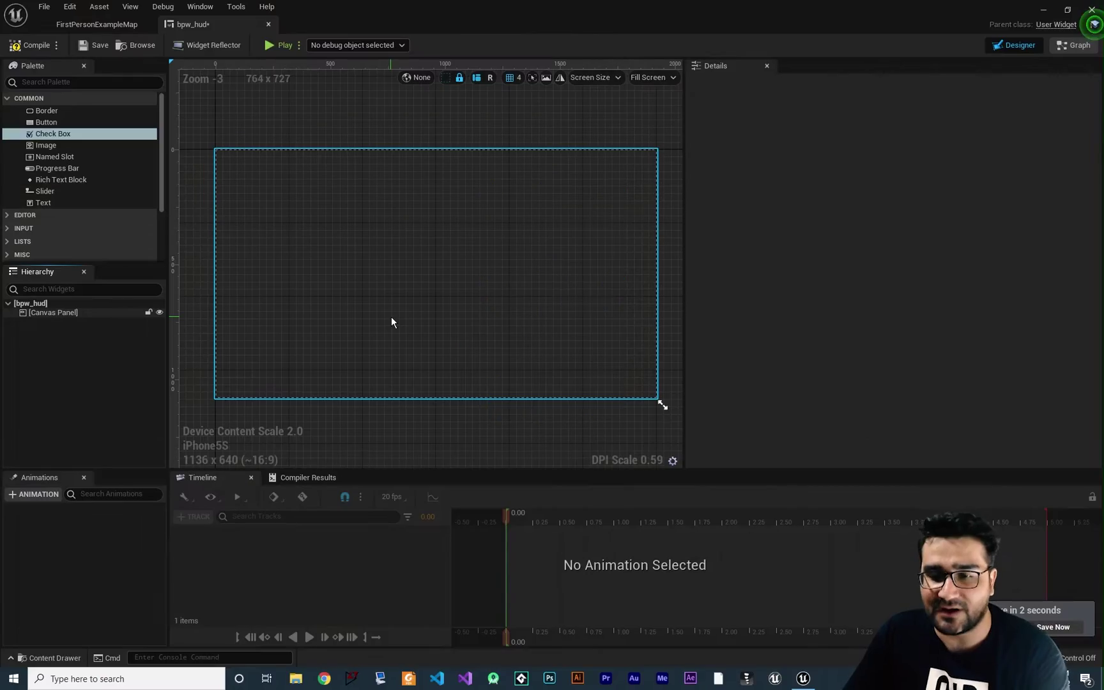
- Open the bp_MyCharecter Blueprint from the Content Drawer to inspect its Event Graph
{"action": "left_click", "coordinate": [50, 657]}
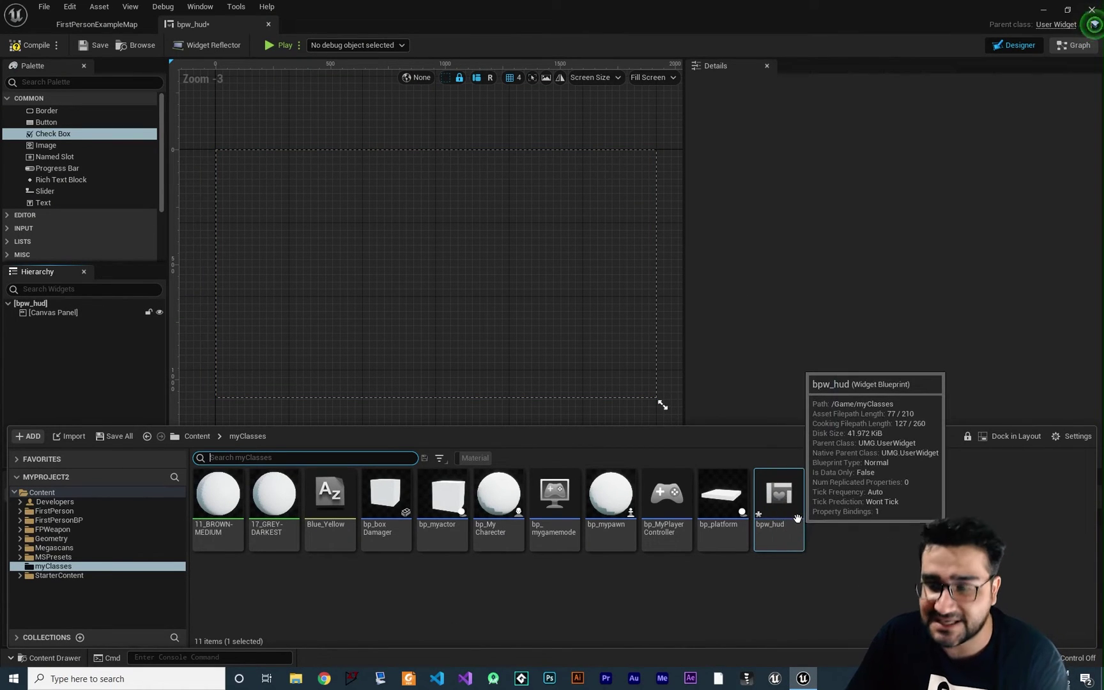
{"action": "double_click", "coordinate": [499, 493]}
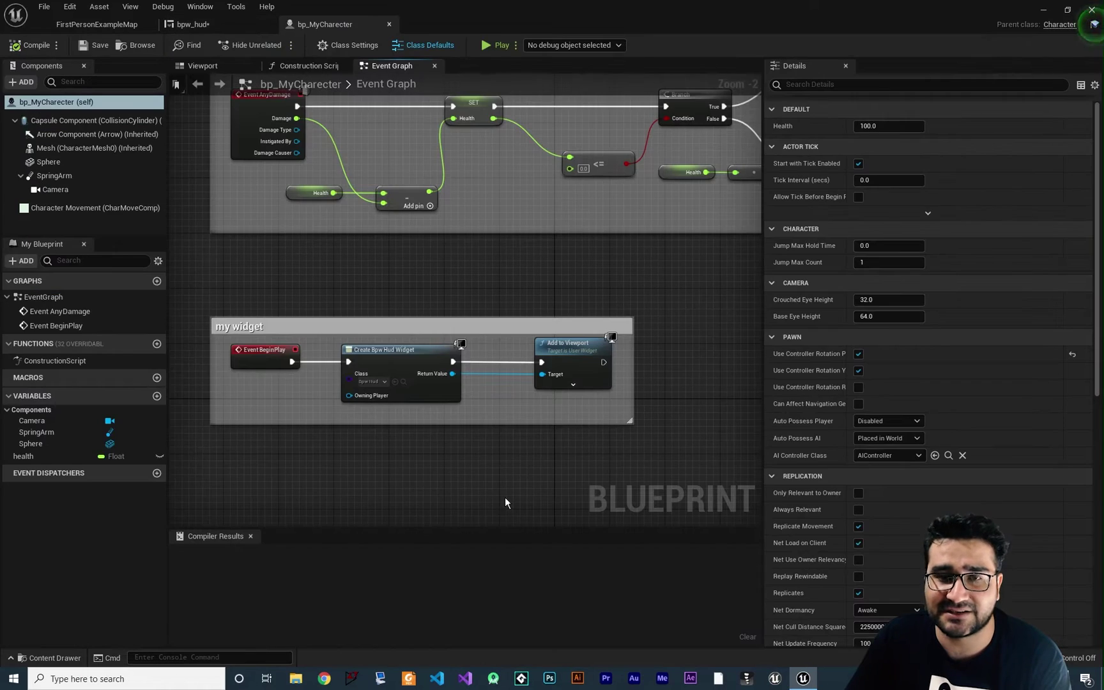
{"action": "scroll", "coordinate": [375, 359], "scroll_direction": "up", "scroll_amount": 2}
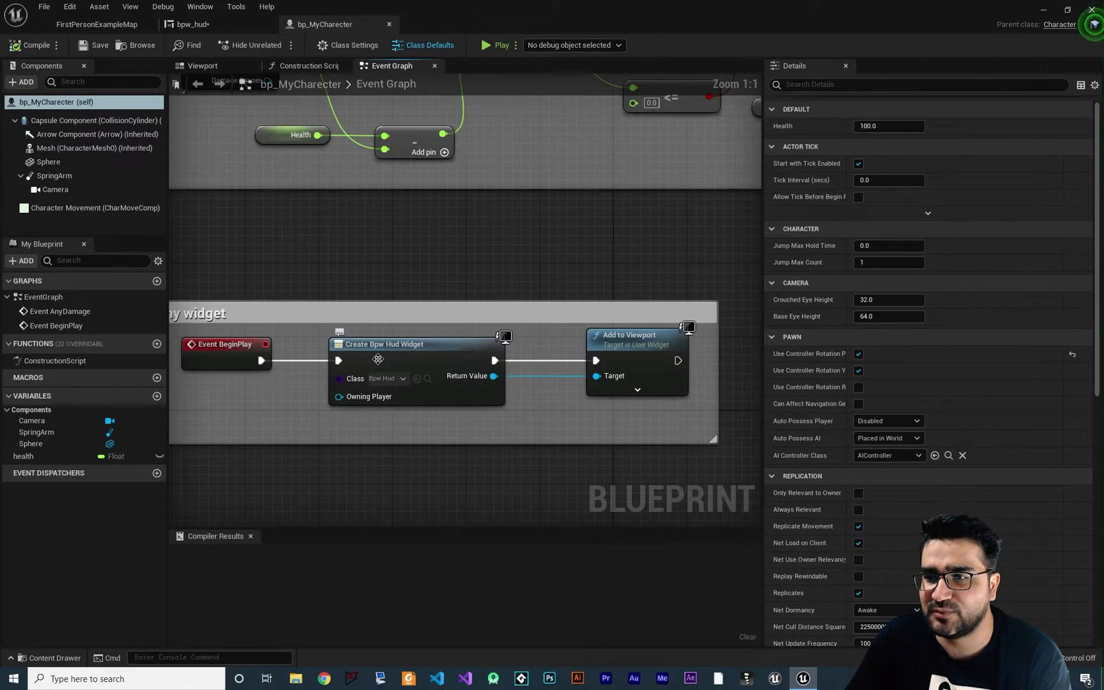
- Switch between the bp_MyCharecter and bpw_hud tabs, ending on the bpw_hud Designer
{"action": "left_click", "coordinate": [211, 31]}
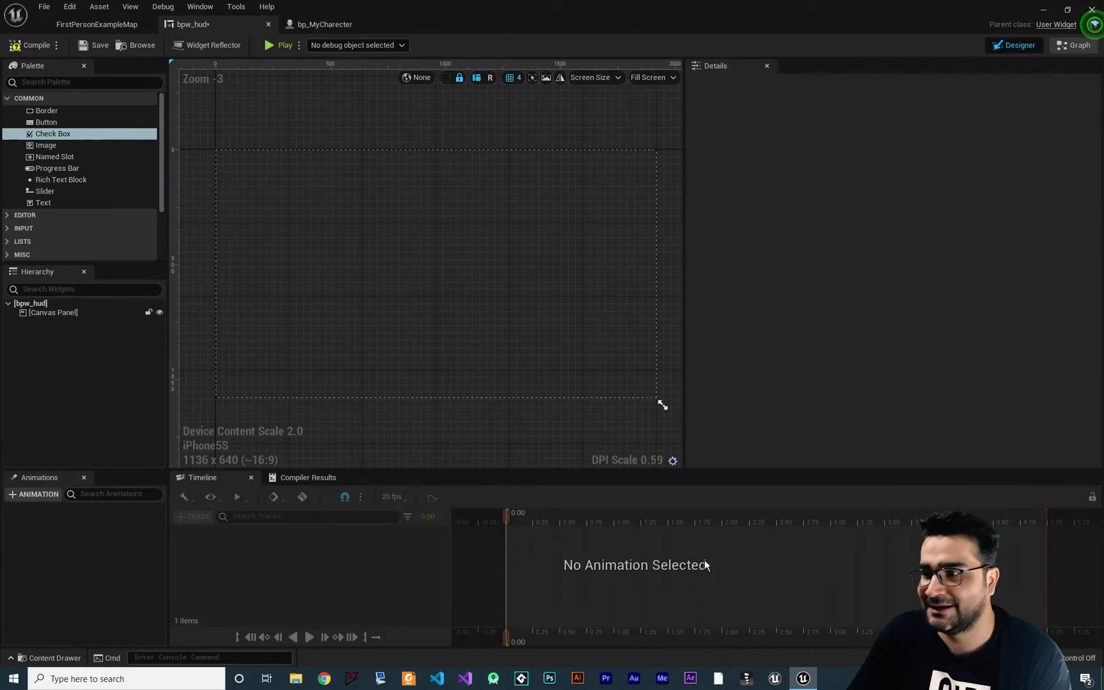
{"action": "left_click", "coordinate": [61, 656]}
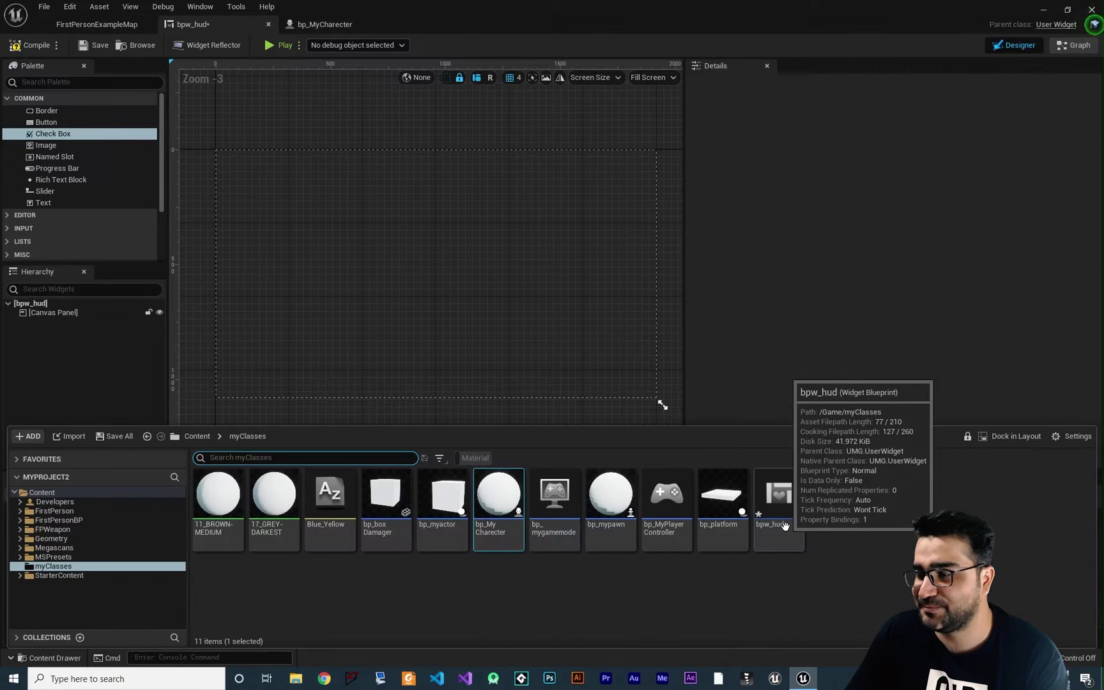
{"action": "left_click", "coordinate": [324, 24]}
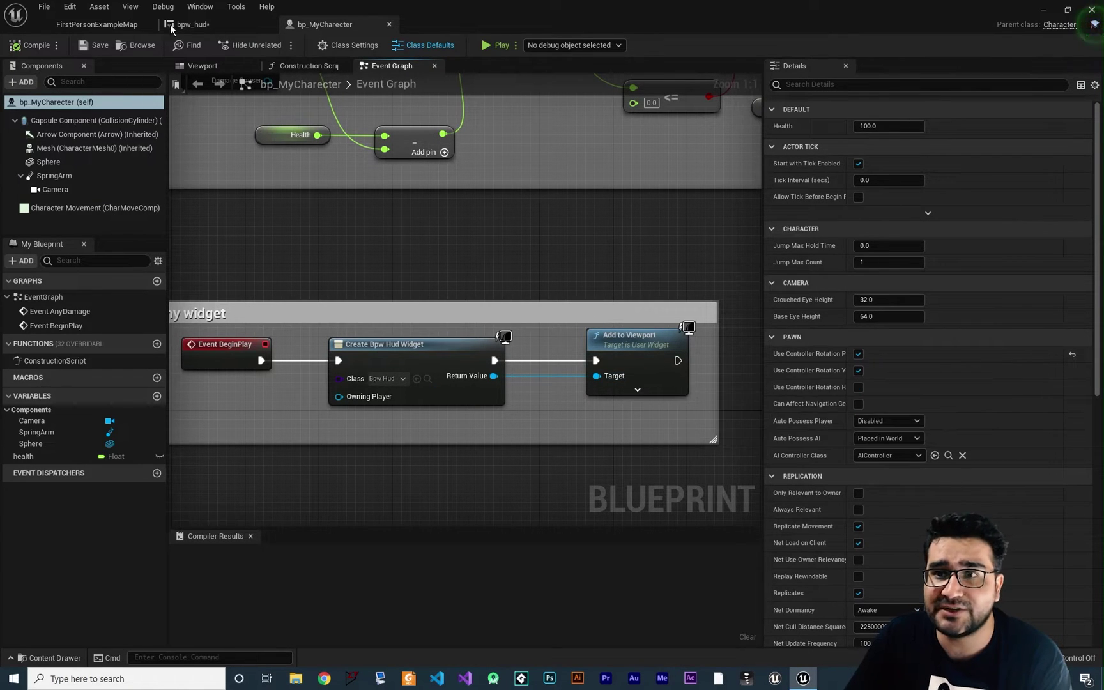
{"action": "left_click", "coordinate": [192, 24]}
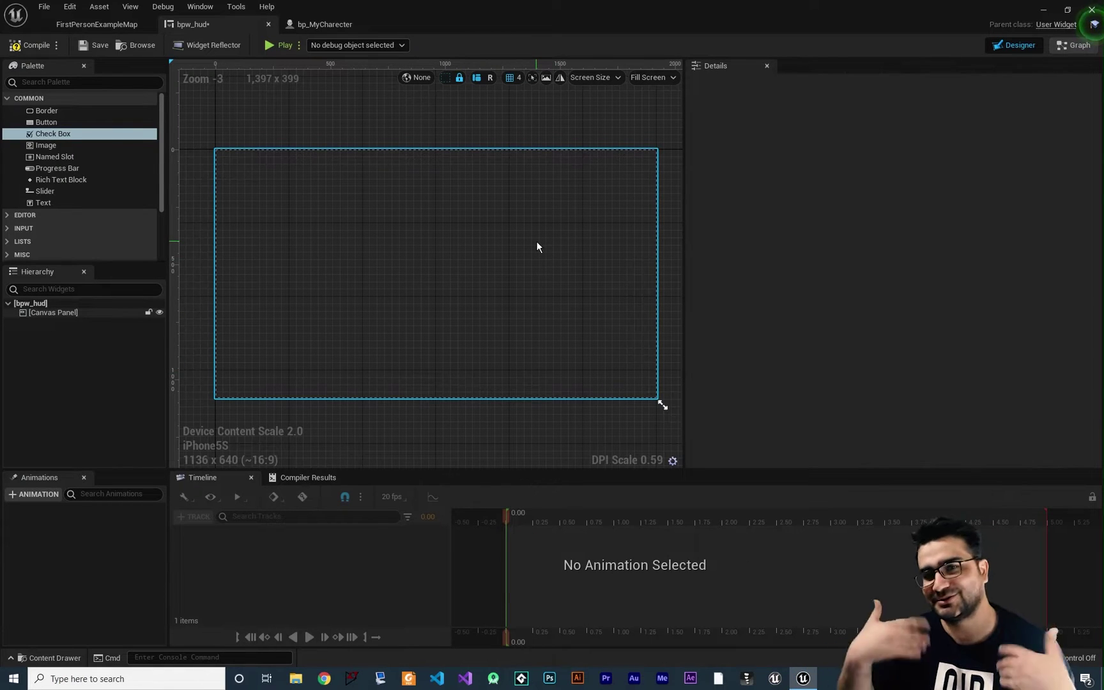
- Place a Check Box from the Palette onto the bpw_hud Canvas Panel and zoom in
{"action": "right_click_drag", "start_coordinate": [402, 283], "coordinate": [424, 295]}
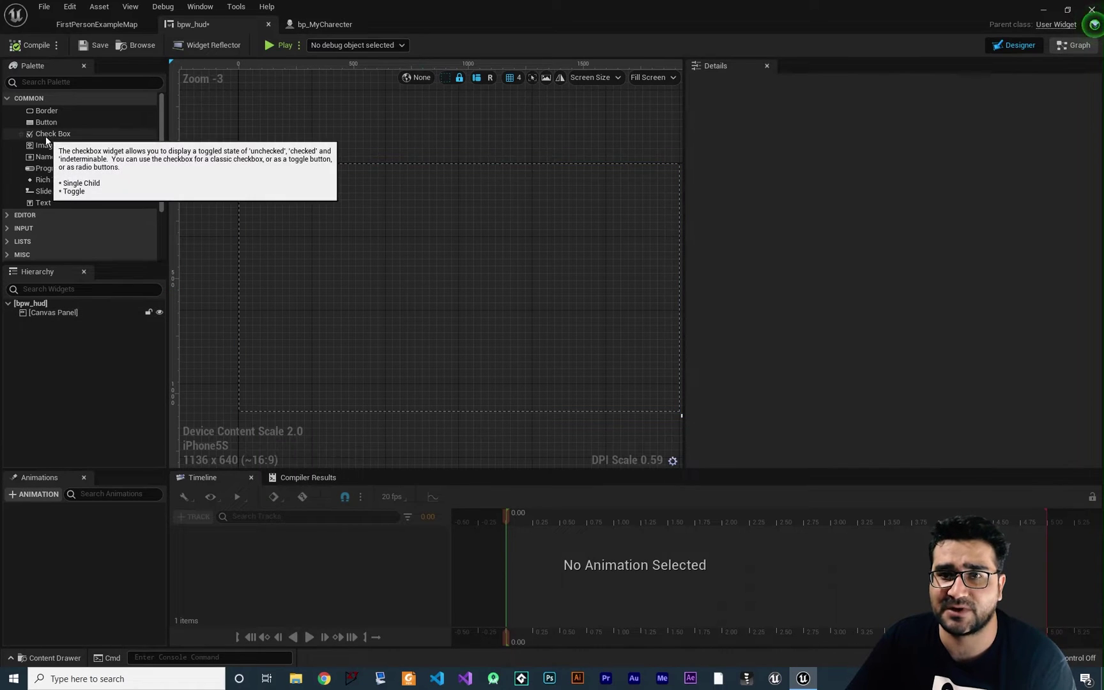
{"action": "left_click_drag", "start_coordinate": [46, 134], "coordinate": [402, 254]}
{"action": "scroll", "coordinate": [411, 253], "scroll_direction": "up", "scroll_amount": 13}
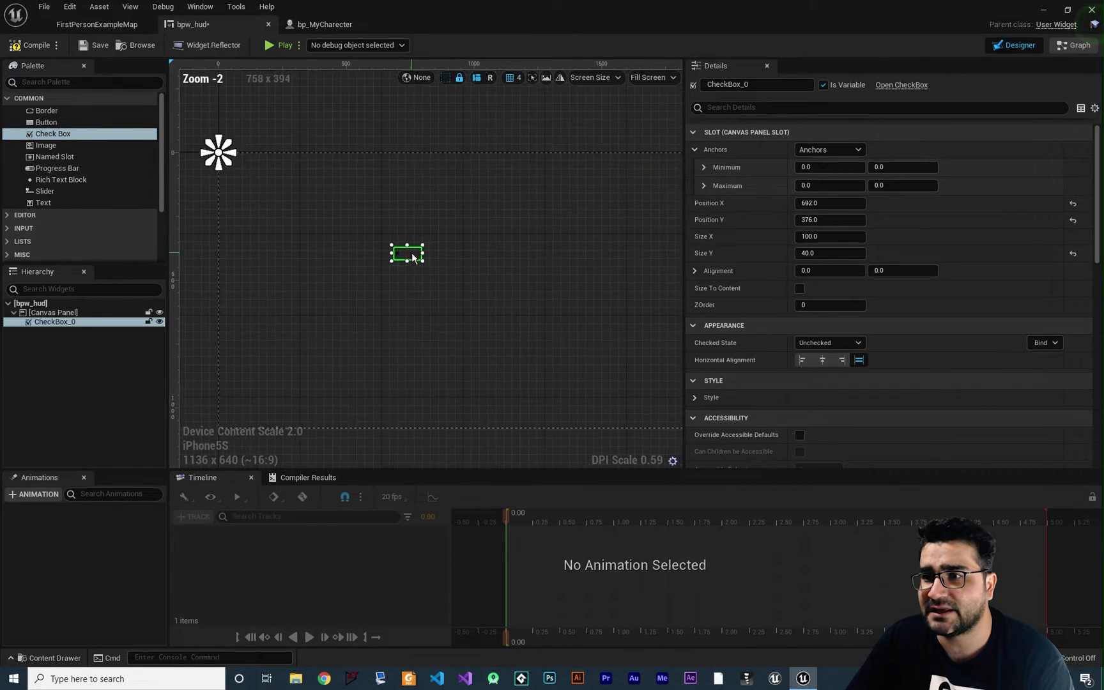
{"action": "scroll", "coordinate": [326, 236], "scroll_direction": "up", "scroll_amount": 2}
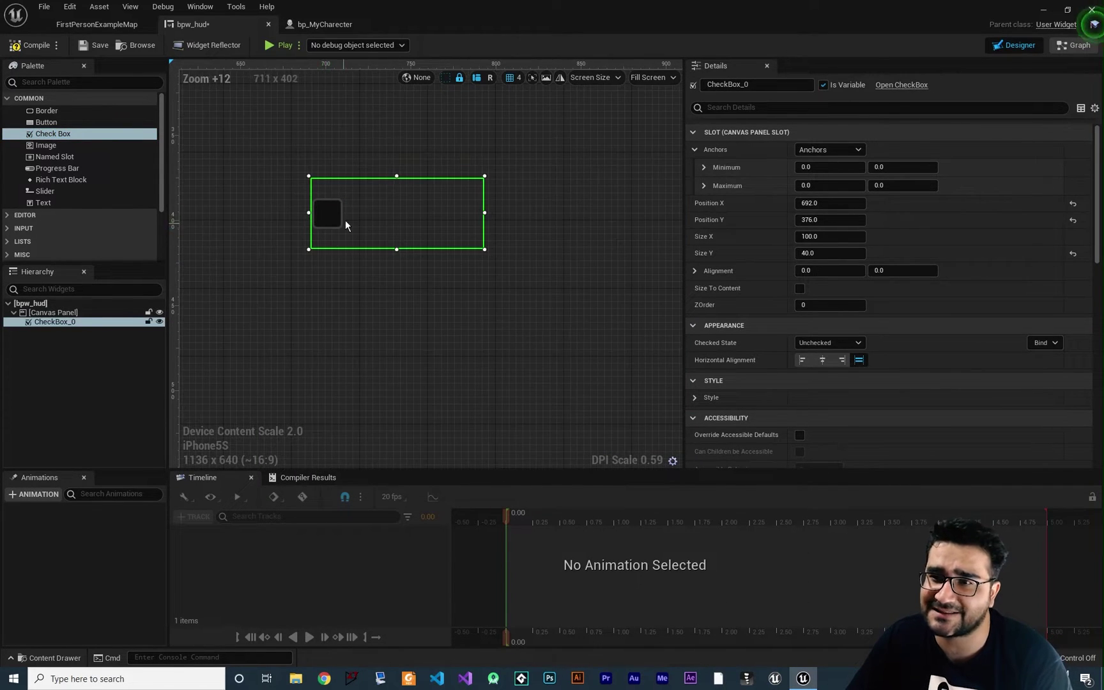
- Compile bpw_hud, toggle the checkbox in a standalone Play preview, then close it
{"action": "left_click", "coordinate": [30, 46]}
{"action": "left_click", "coordinate": [276, 51]}
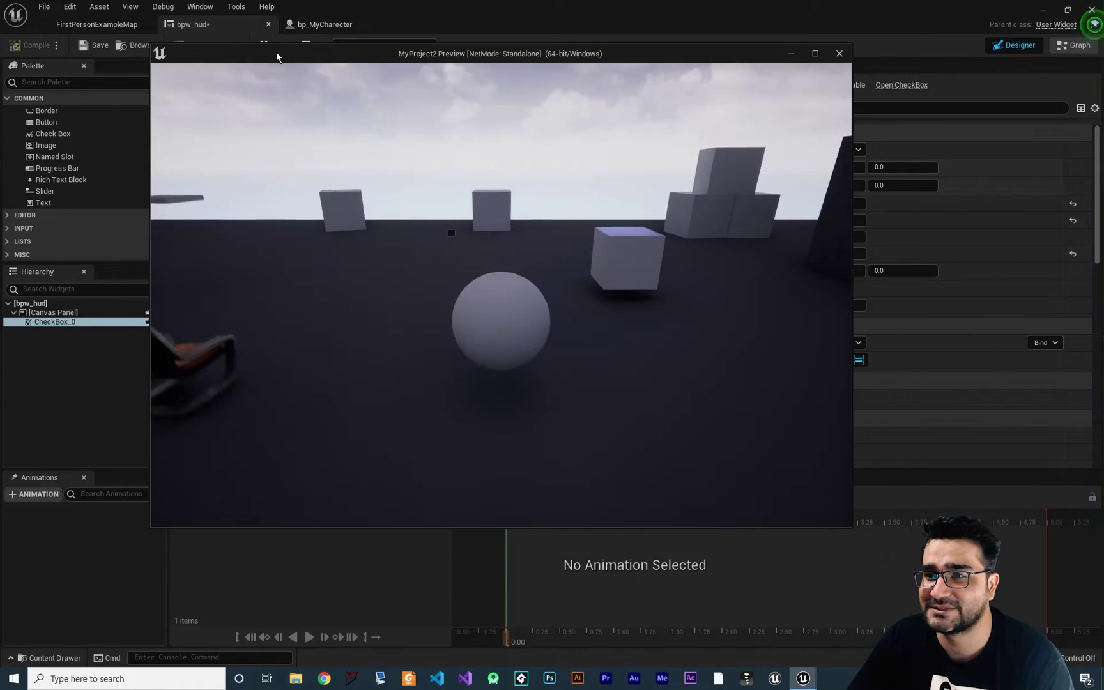
{"action": "left_click", "coordinate": [450, 235]}
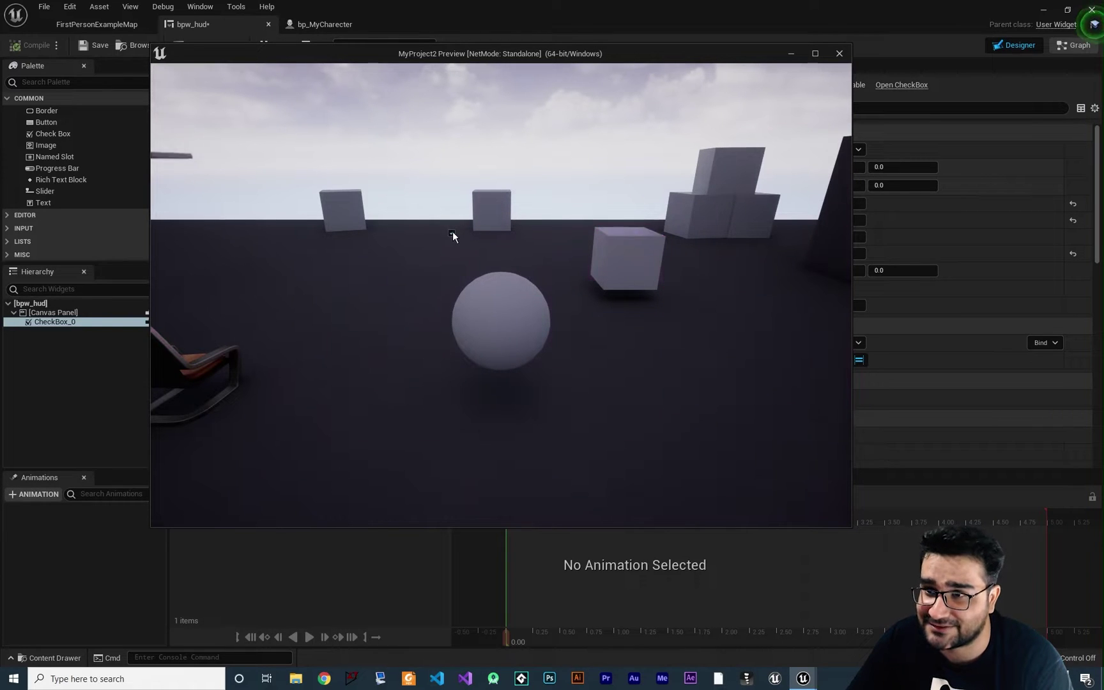
{"action": "left_click", "coordinate": [841, 55]}
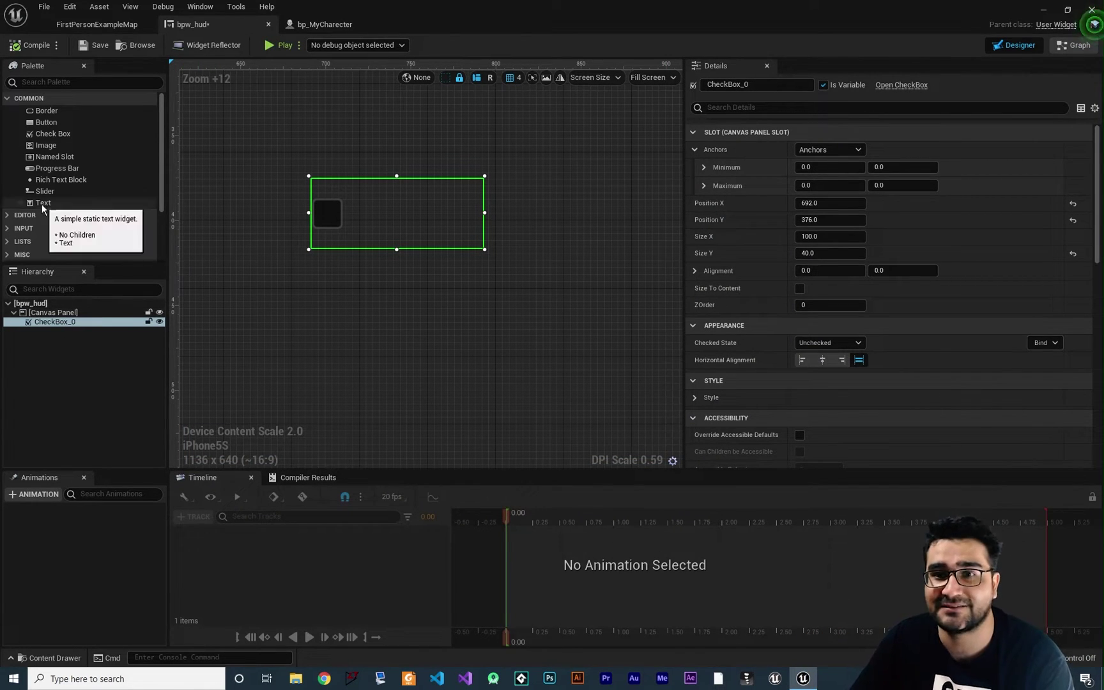
- Nest a Text Block inside CheckBox_0 and turn on its Size To Content
{"action": "left_click_drag", "start_coordinate": [41, 204], "coordinate": [56, 320]}
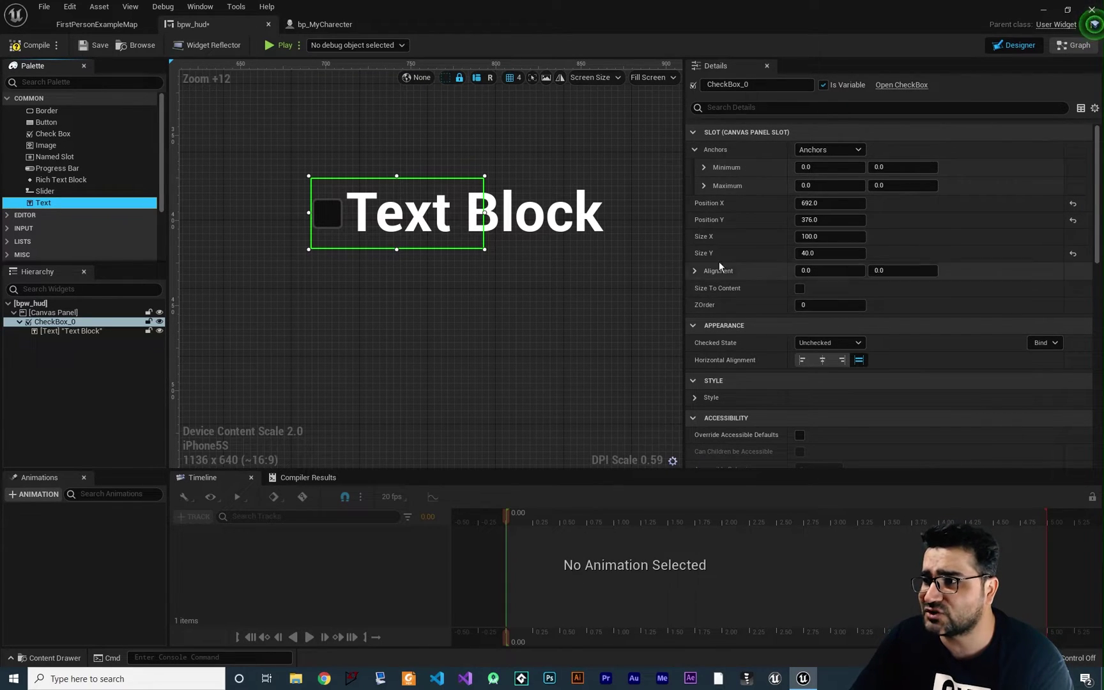
{"action": "left_click", "coordinate": [799, 291]}
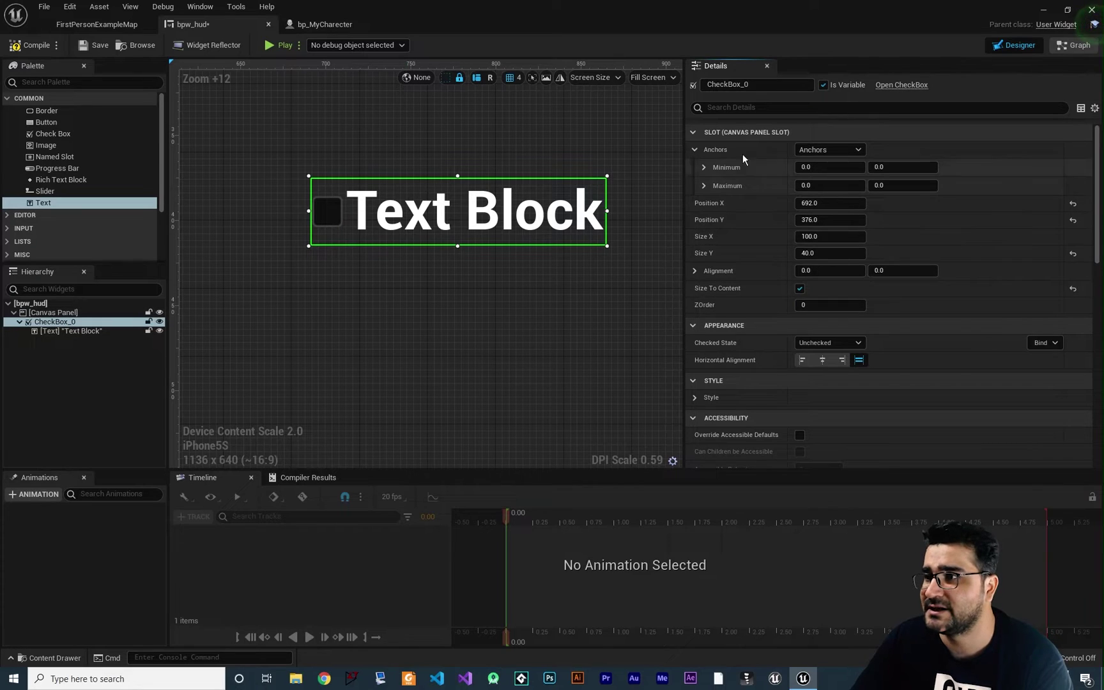
{"action": "left_click", "coordinate": [738, 133]}
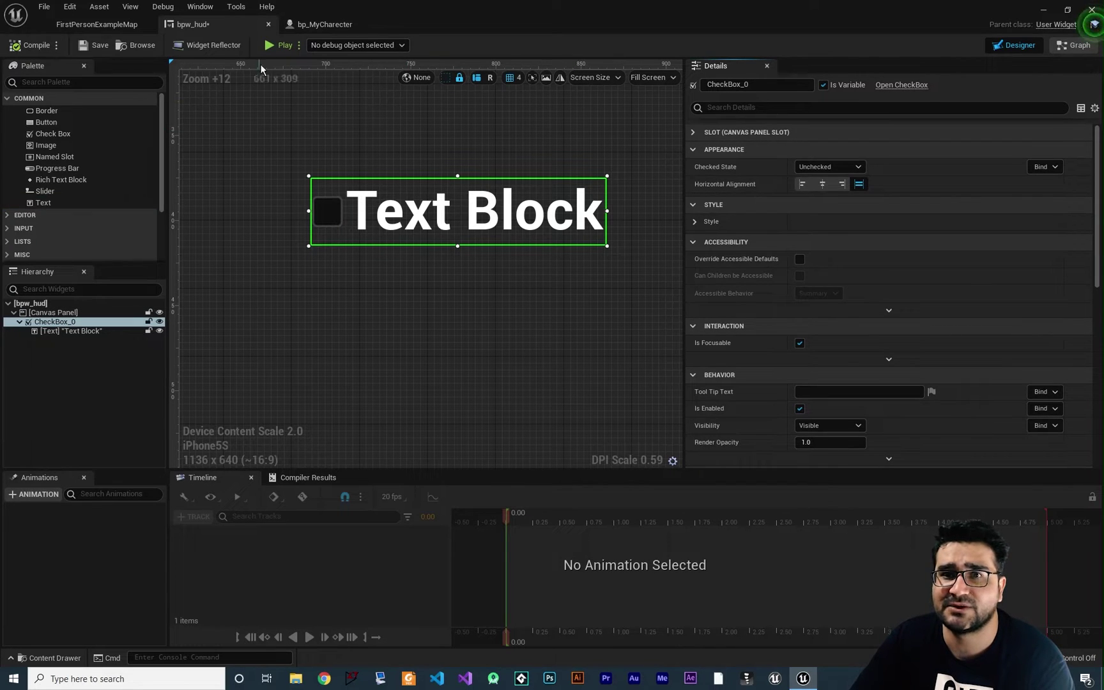
{"action": "left_click", "coordinate": [279, 46]}
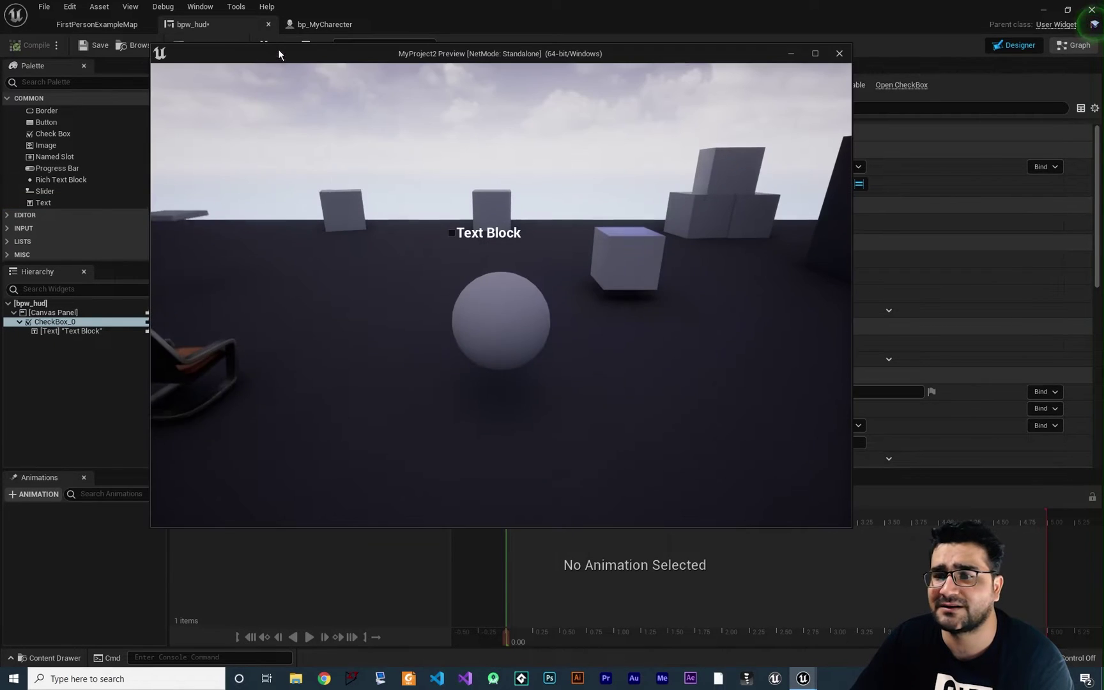
{"action": "left_click", "coordinate": [452, 234]}
{"action": "left_click", "coordinate": [839, 54]}
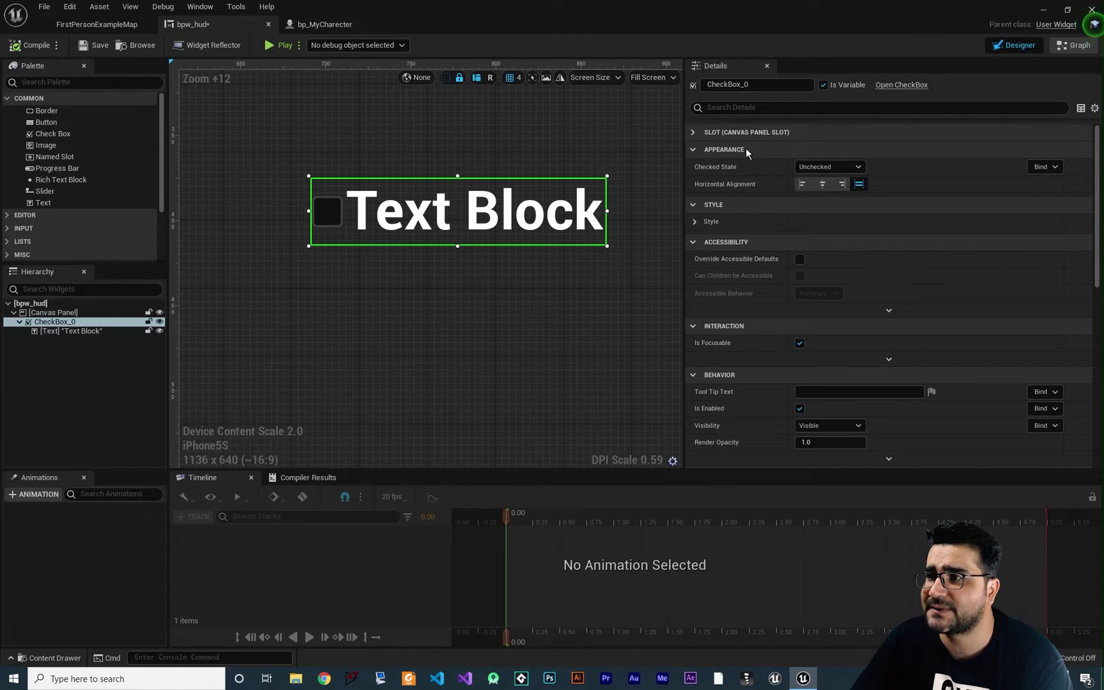
- Set CheckBox_0's Checked State to Checked, then change it to Undetermined
{"action": "left_click", "coordinate": [829, 167]}
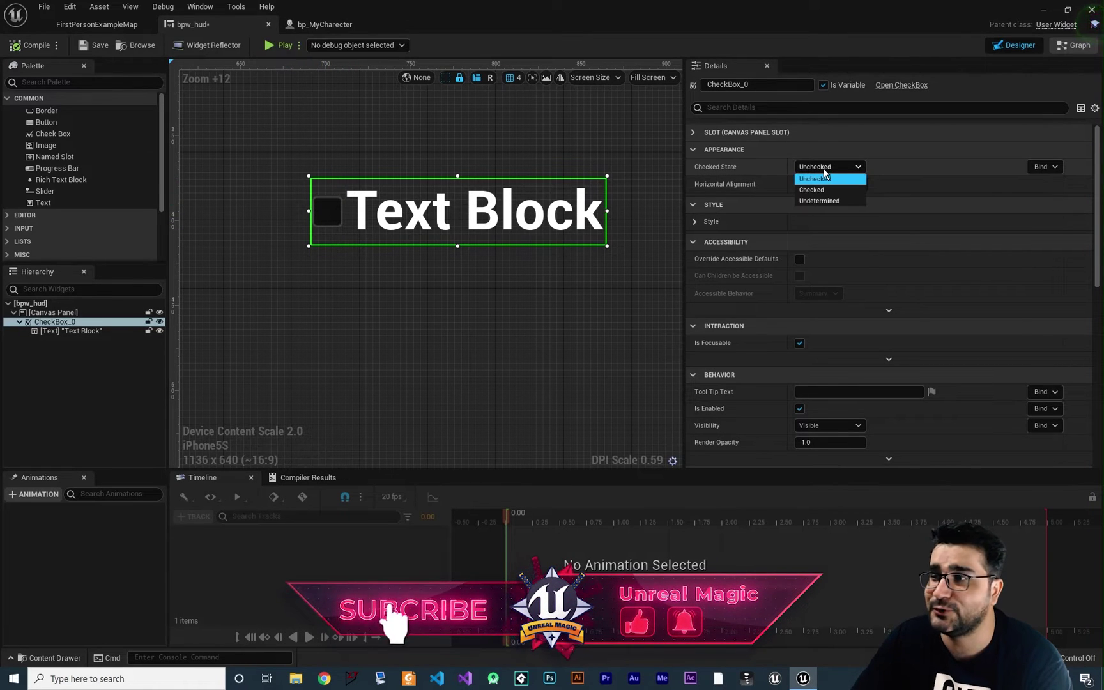
{"action": "left_click", "coordinate": [812, 190]}
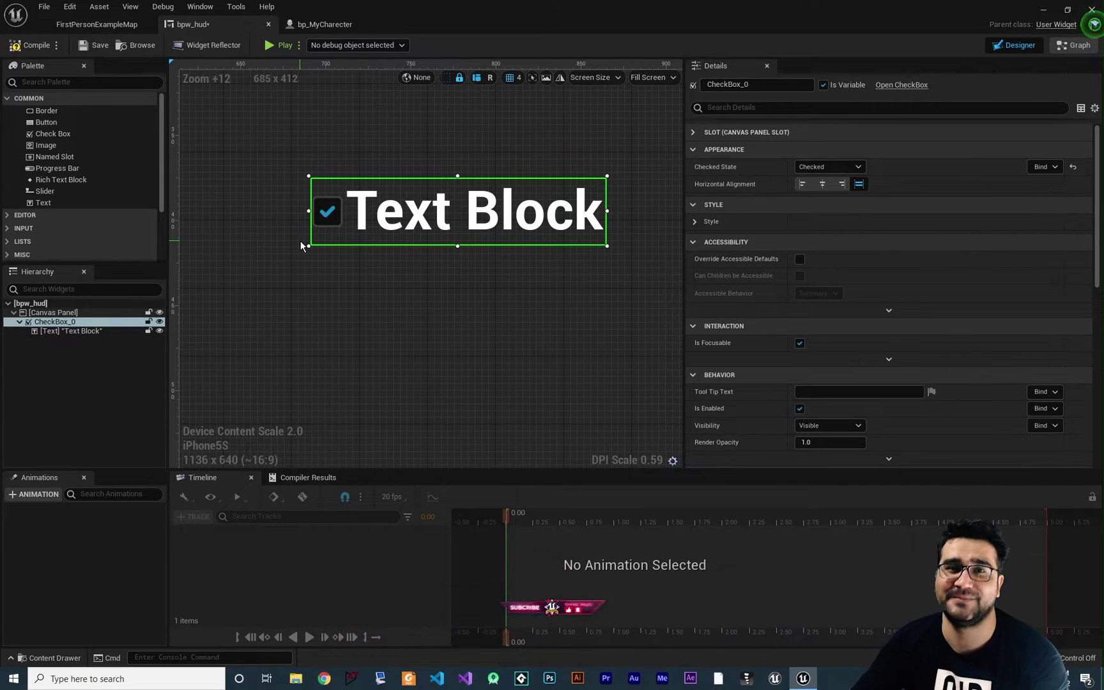
{"action": "left_click", "coordinate": [817, 166]}
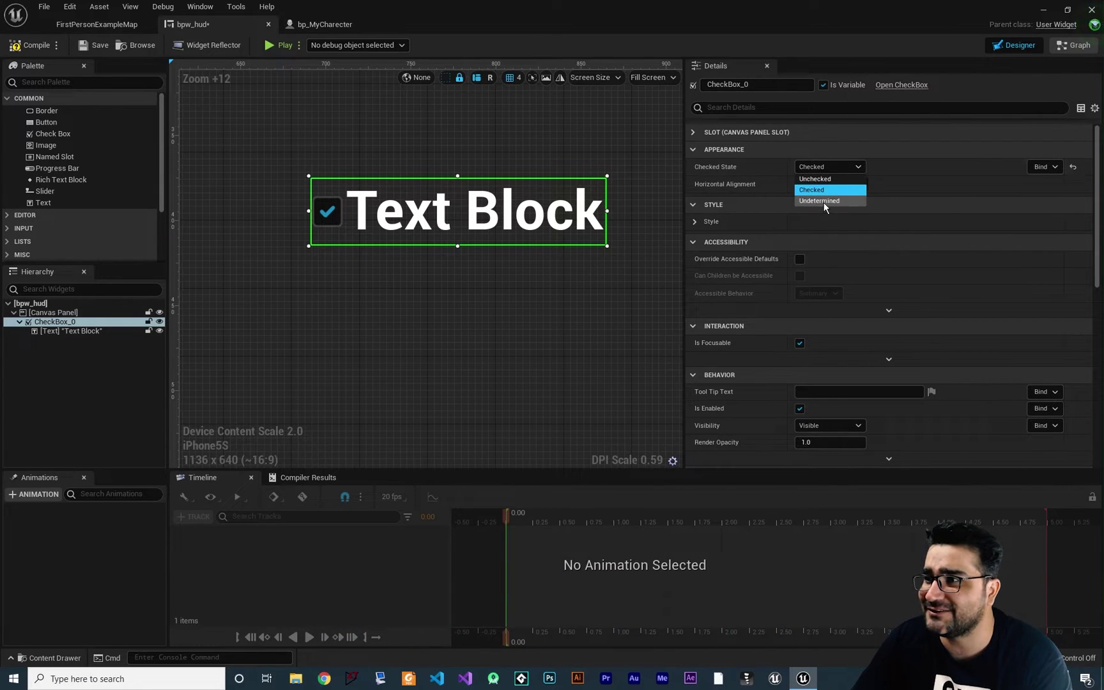
{"action": "left_click", "coordinate": [823, 201]}
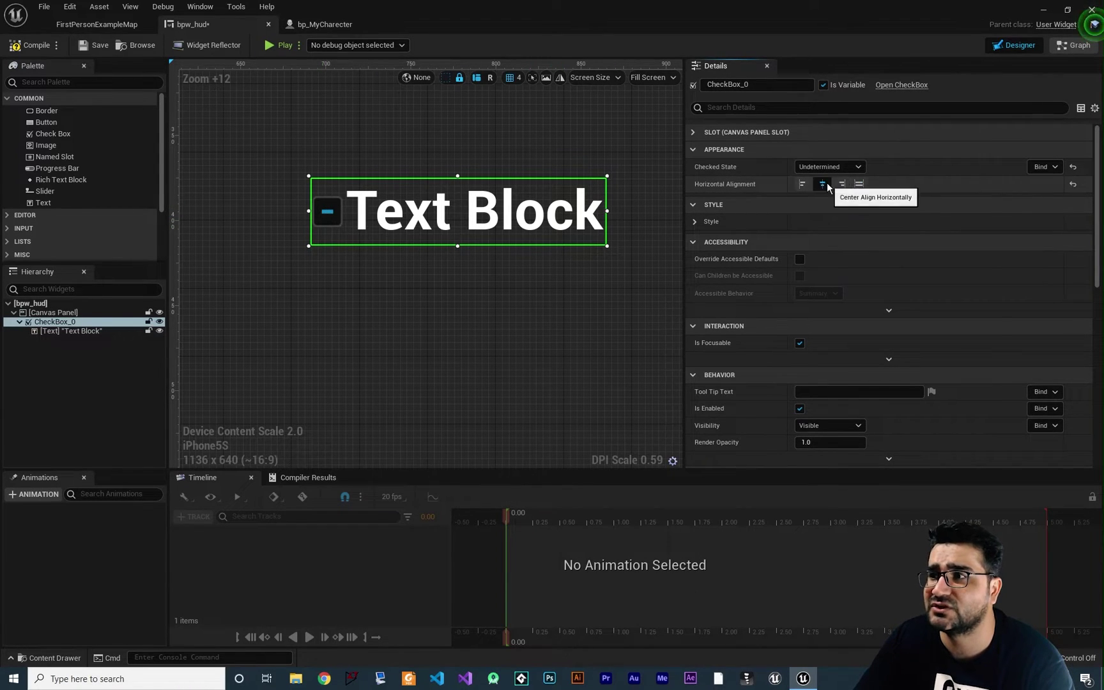
- Try left then fill alignment, turn off Size To Content, and make Size Y taller
{"action": "left_click", "coordinate": [803, 184]}
{"action": "left_click", "coordinate": [860, 185]}
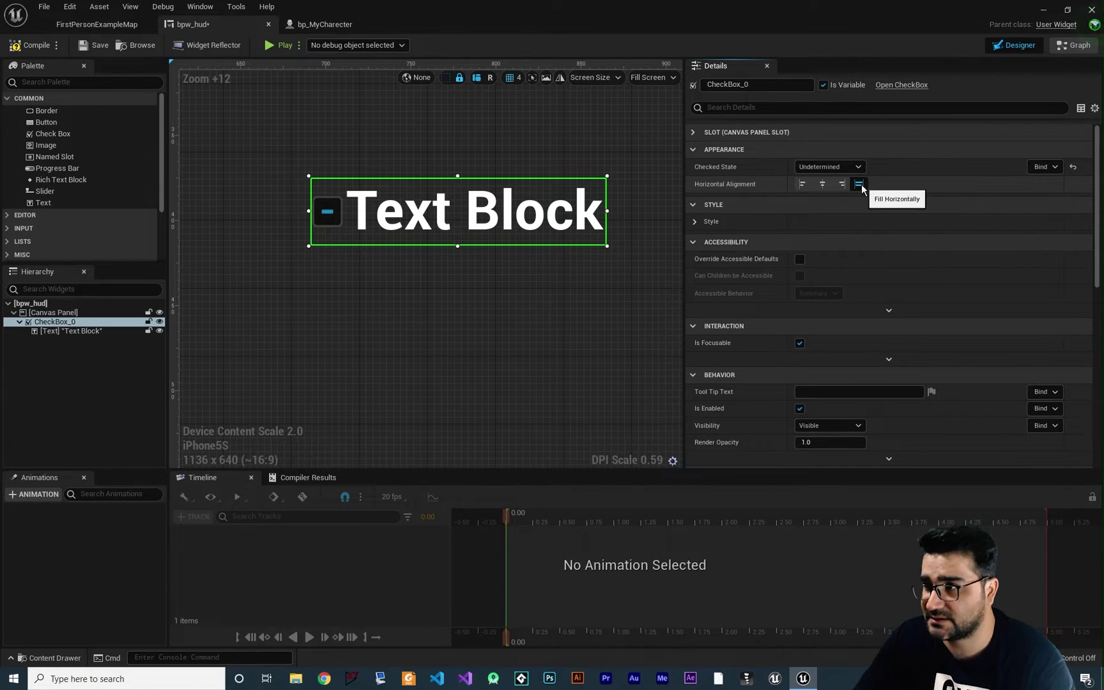
{"action": "left_click", "coordinate": [693, 132]}
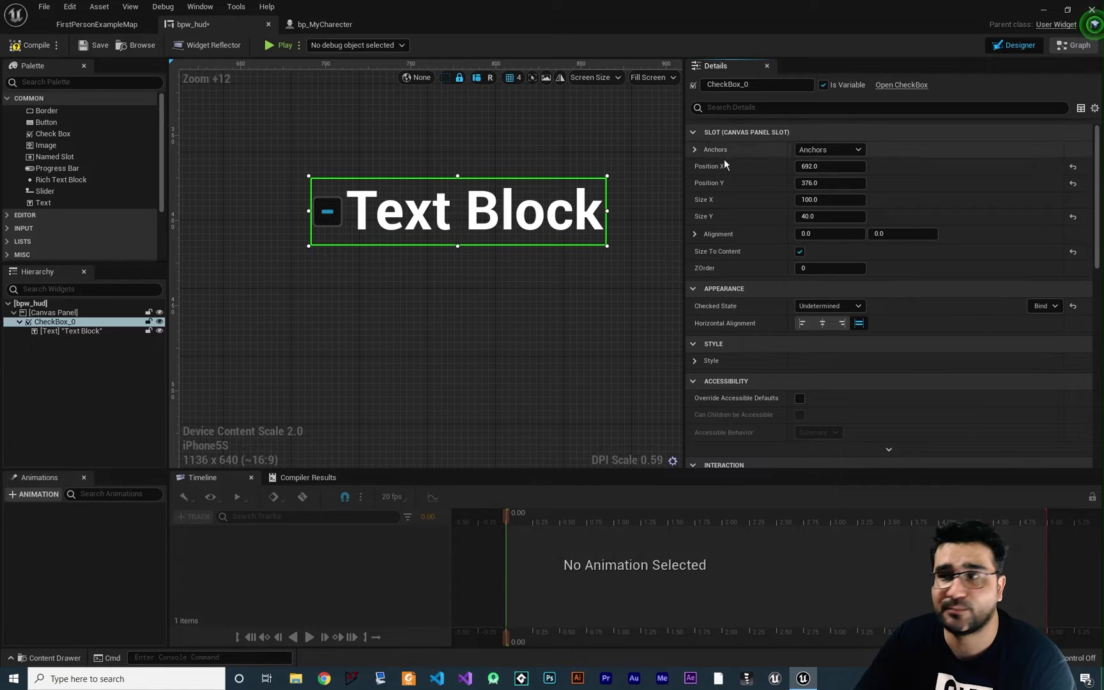
{"action": "left_click", "coordinate": [800, 252]}
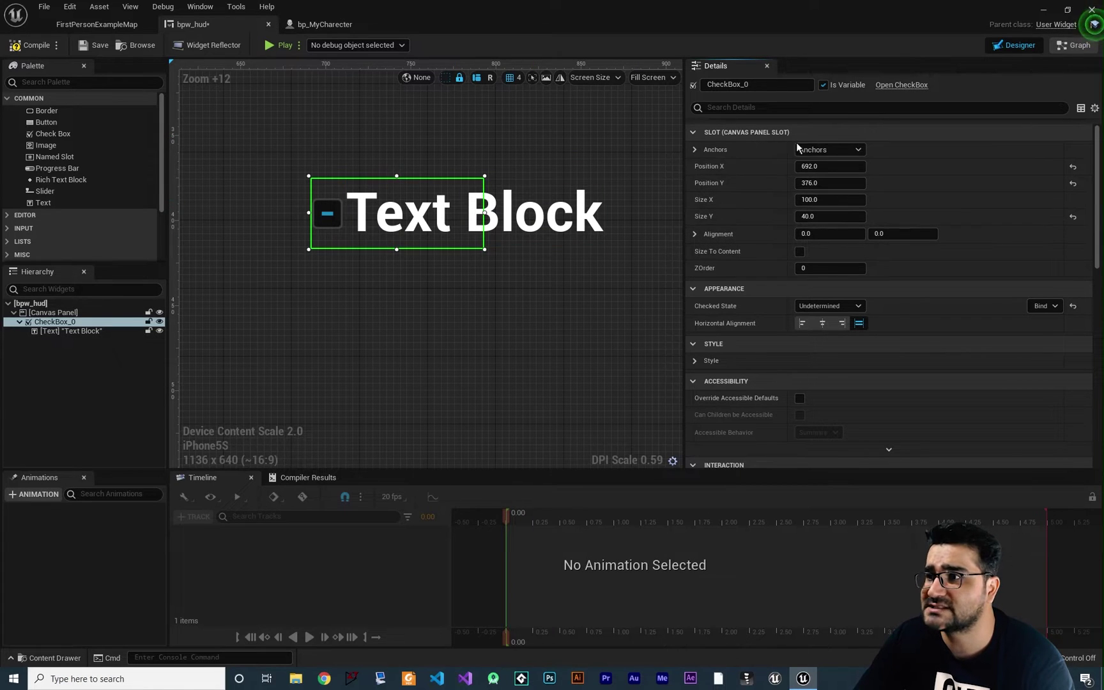
{"action": "left_click_drag", "start_coordinate": [808, 217], "coordinate": [850, 200]}
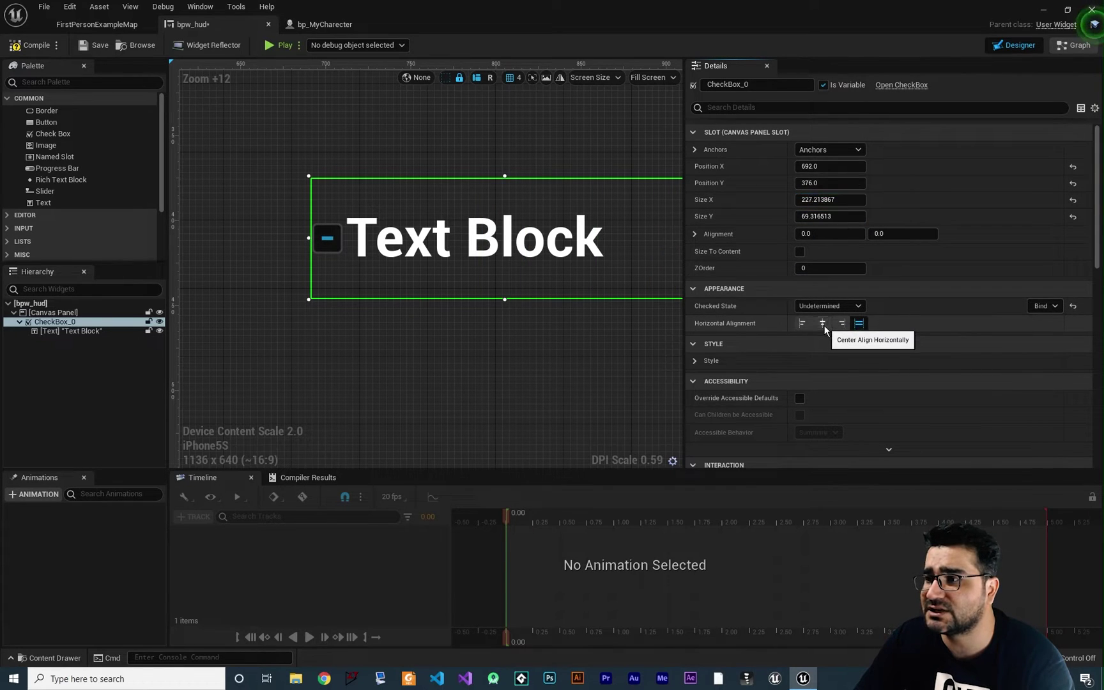
- Try right then fill alignment, and delete the Text Block child
{"action": "left_click", "coordinate": [843, 323]}
{"action": "left_click", "coordinate": [859, 324]}
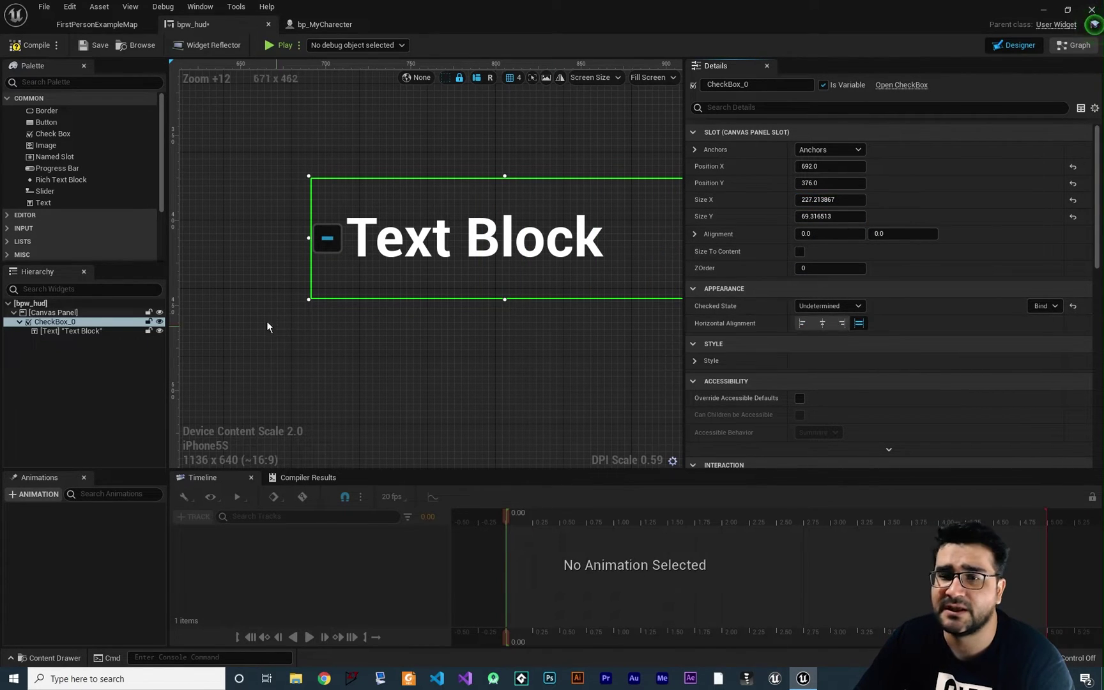
{"action": "left_click", "coordinate": [86, 331]}
{"action": "key", "text": "Delete"}
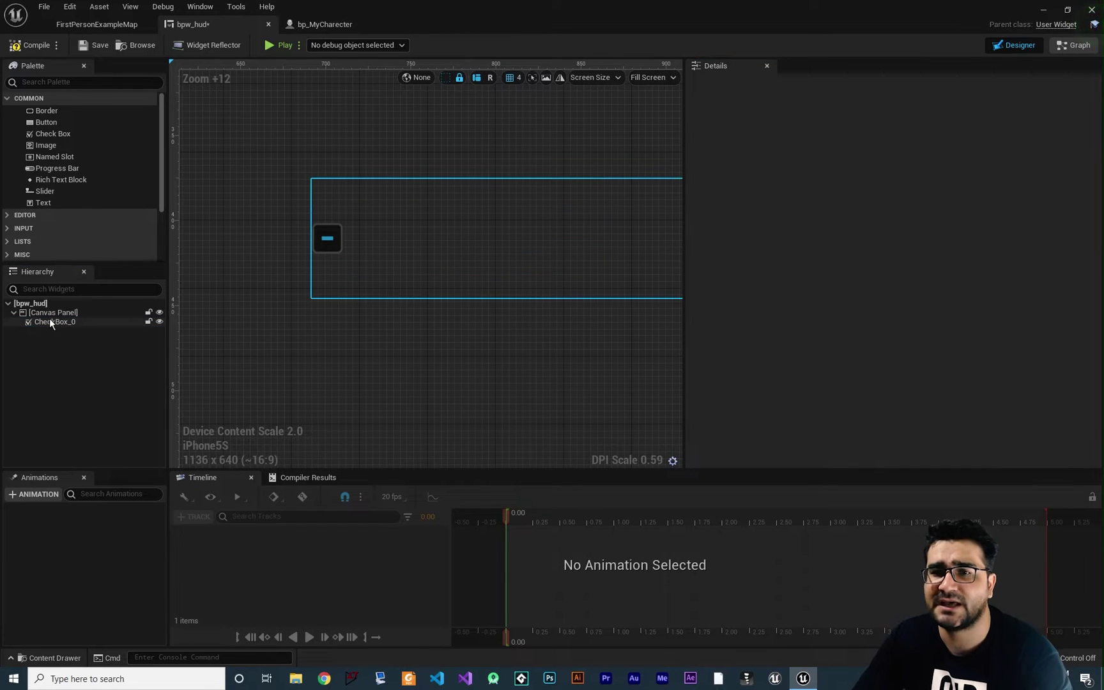
- Cycle CheckBox_0's Horizontal Alignment through right, left, center and right
{"action": "left_click", "coordinate": [72, 322]}
{"action": "left_click", "coordinate": [840, 361]}
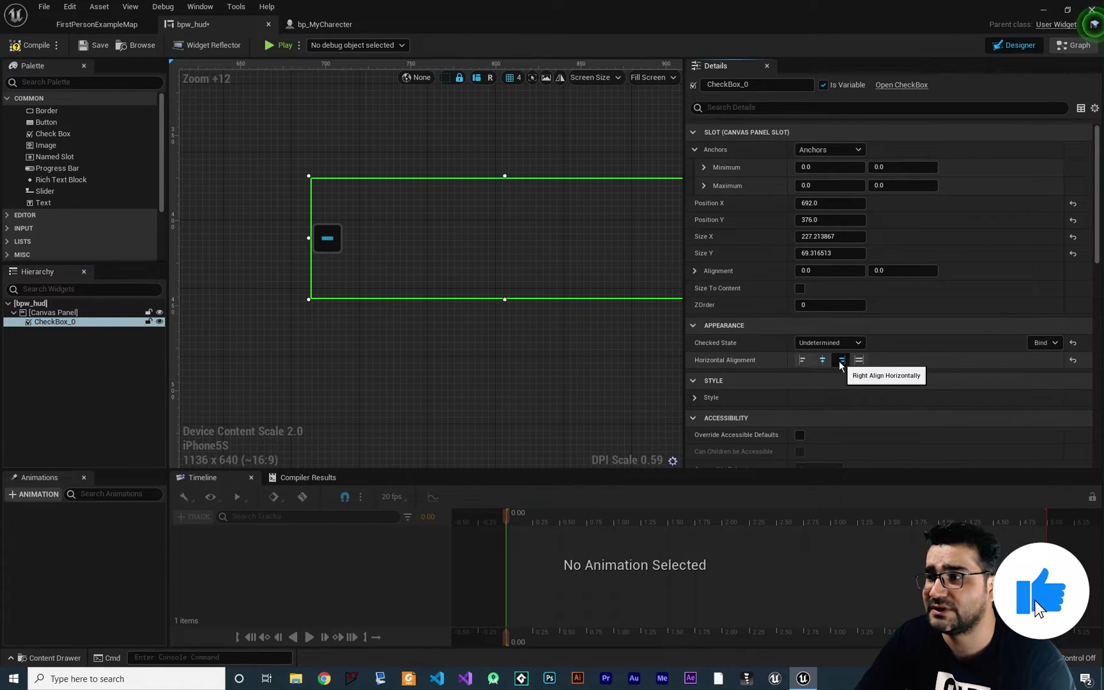
{"action": "left_click", "coordinate": [804, 361]}
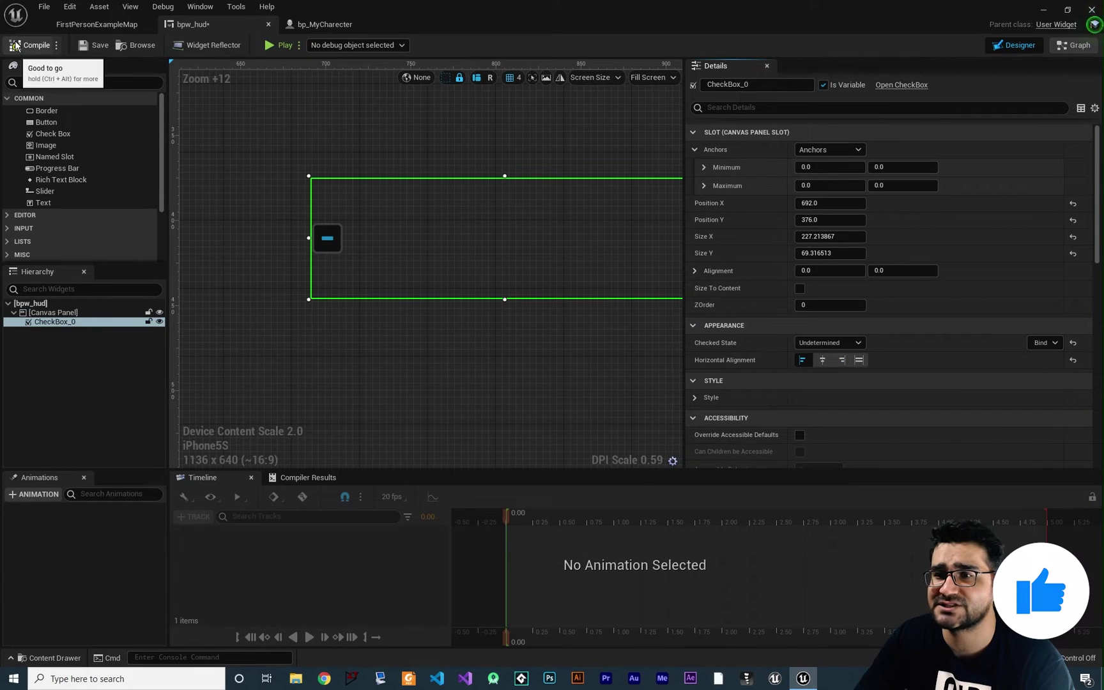
{"action": "left_click", "coordinate": [823, 359]}
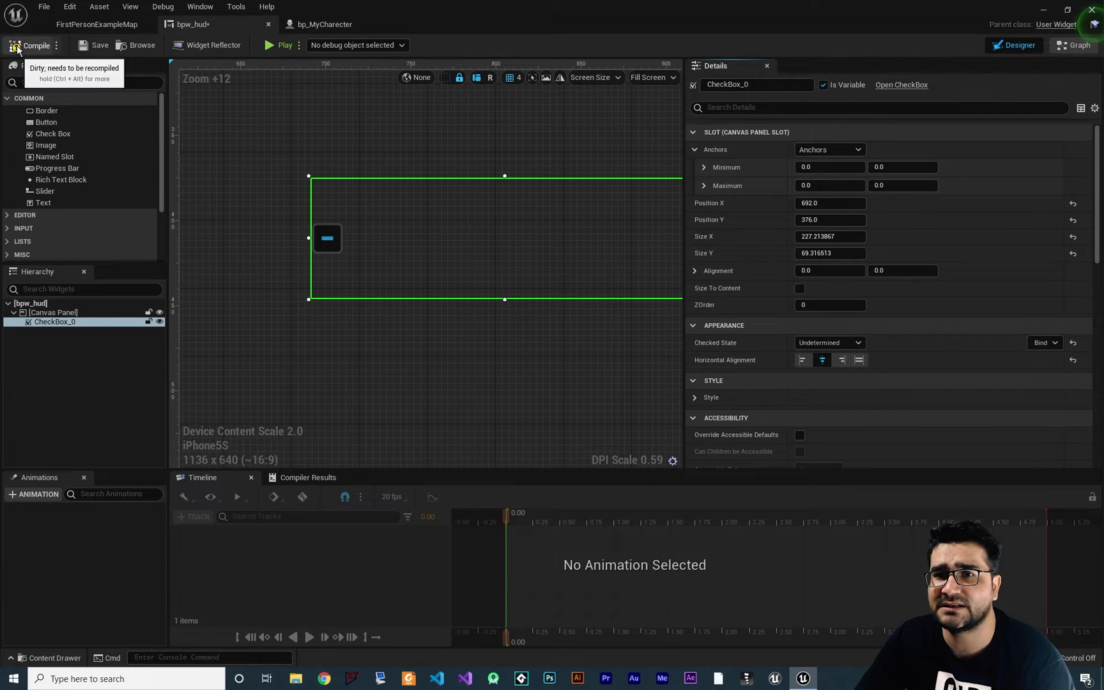
{"action": "right_click_drag", "start_coordinate": [559, 309], "coordinate": [530, 329]}
{"action": "left_click", "coordinate": [842, 359]}
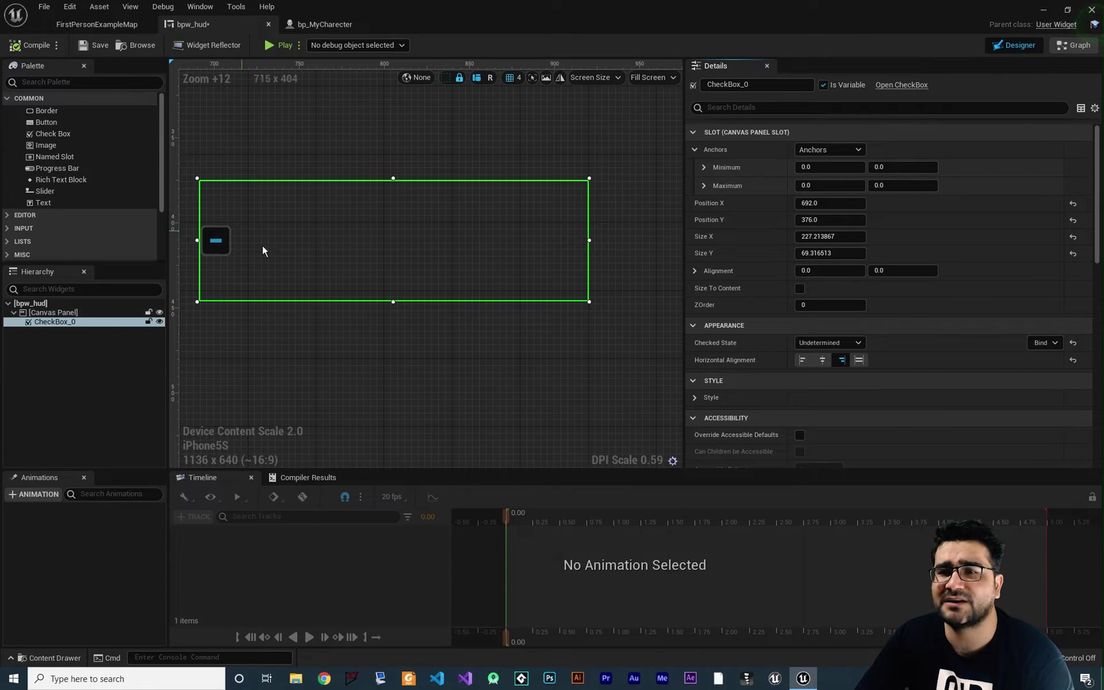
- Undo with Ctrl+Z to restore the Text Block child and Fill alignment
{"action": "right_click_drag", "start_coordinate": [353, 354], "coordinate": [400, 356]}
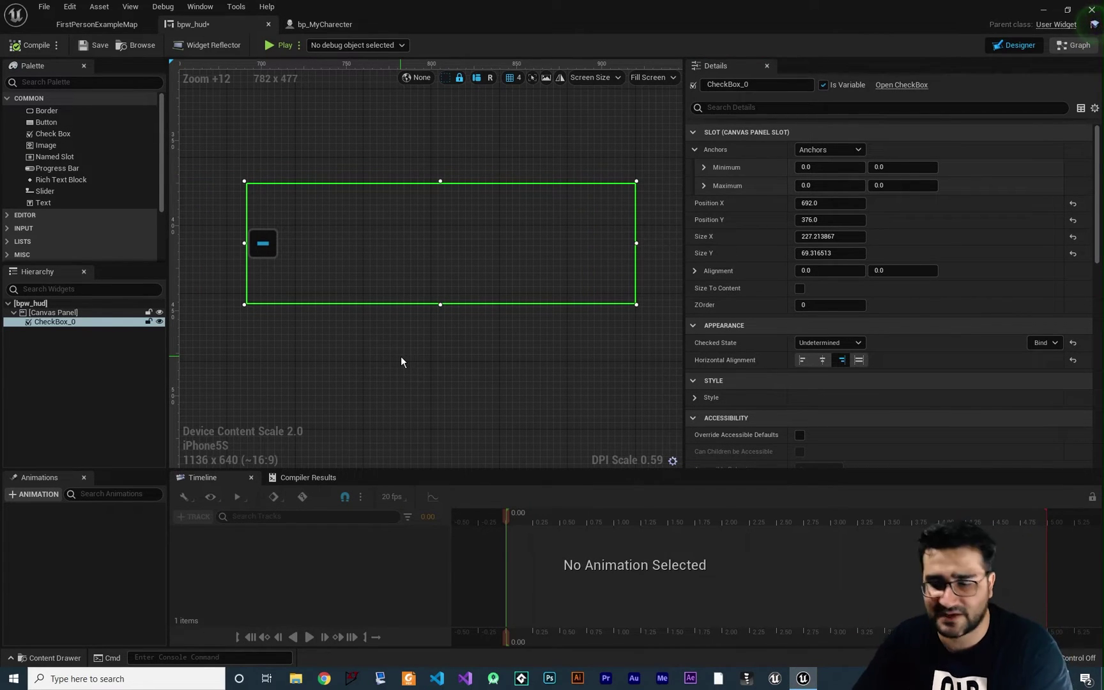
{"action": "key", "text": "ctrl+z"}
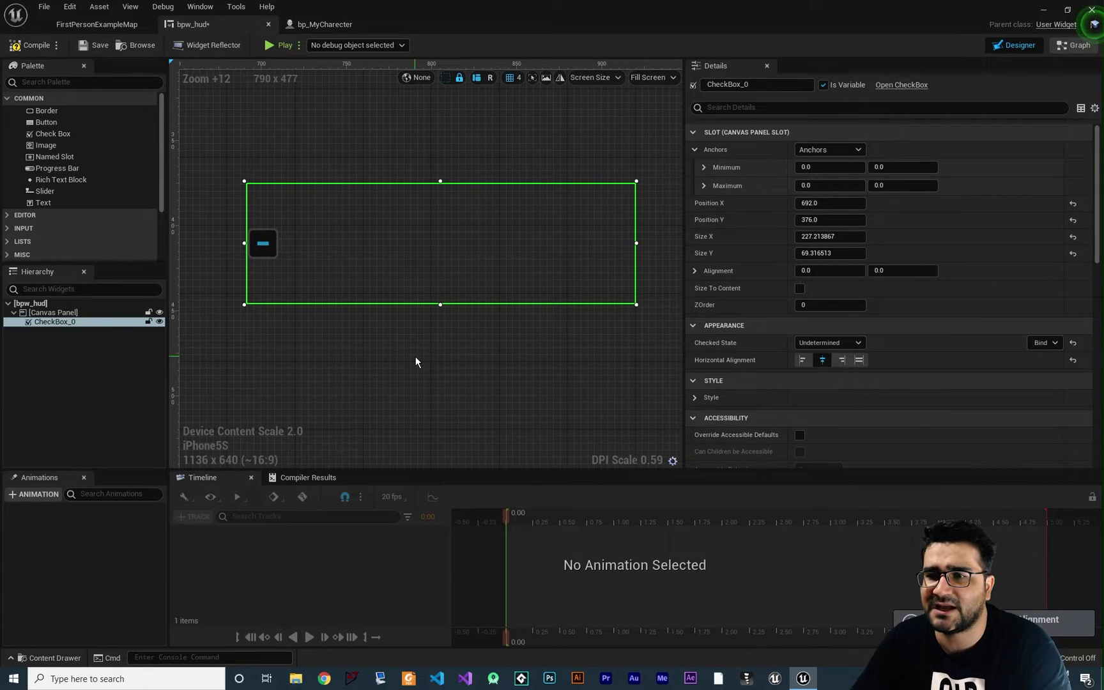
{"action": "key", "text": "ctrl+z"}
{"action": "key", "text": "ctrl+z"}
{"action": "key", "text": "ctrl+z"}
{"action": "key", "text": "ctrl+z"}
{"action": "key", "text": "ctrl+z"}
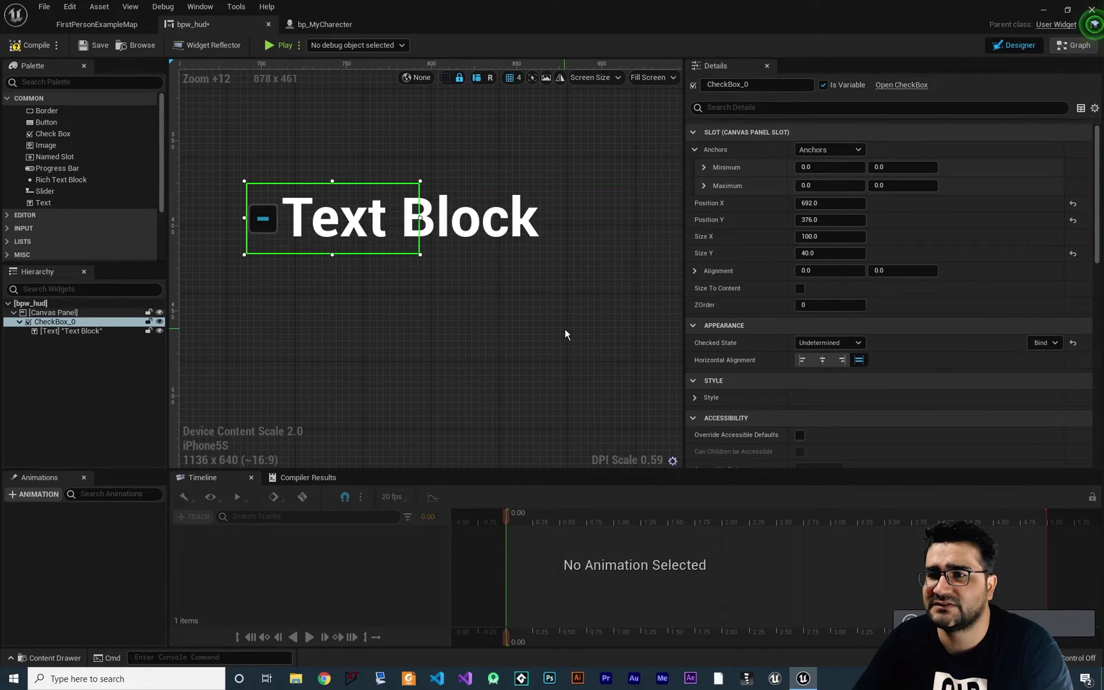
- Undo once more so CheckBox_0 sizes to its content again
{"action": "key", "text": "ctrl+z"}
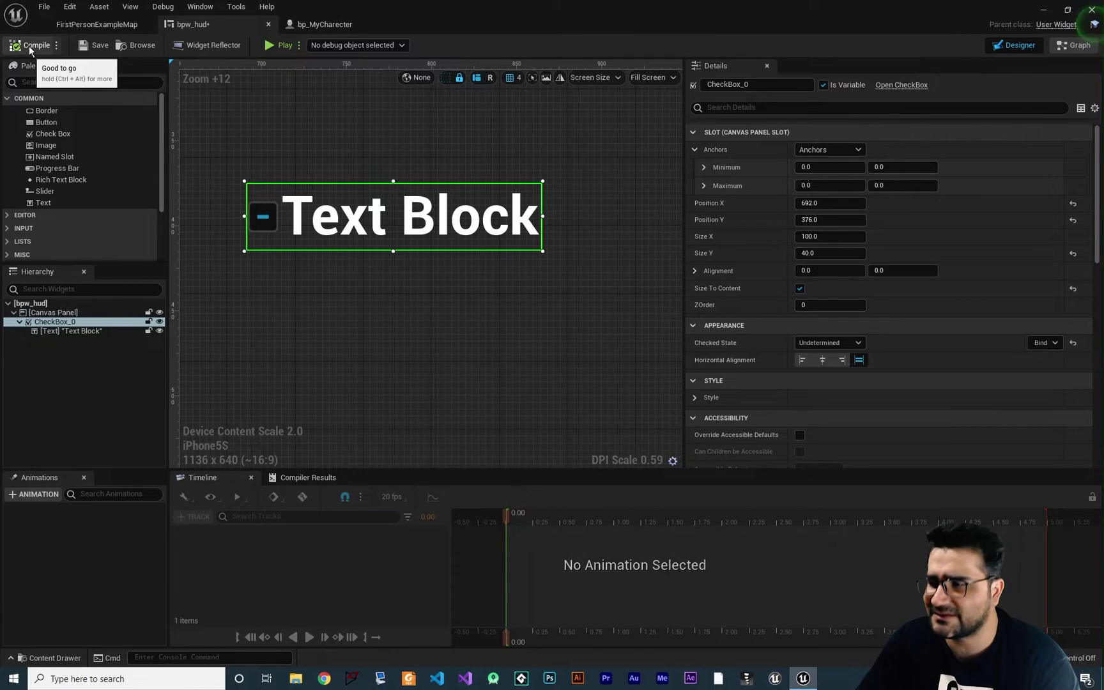
- Set CheckBox_0's Style Check Box Type to Toggle Button and preview it in Play
{"action": "left_click", "coordinate": [693, 132]}
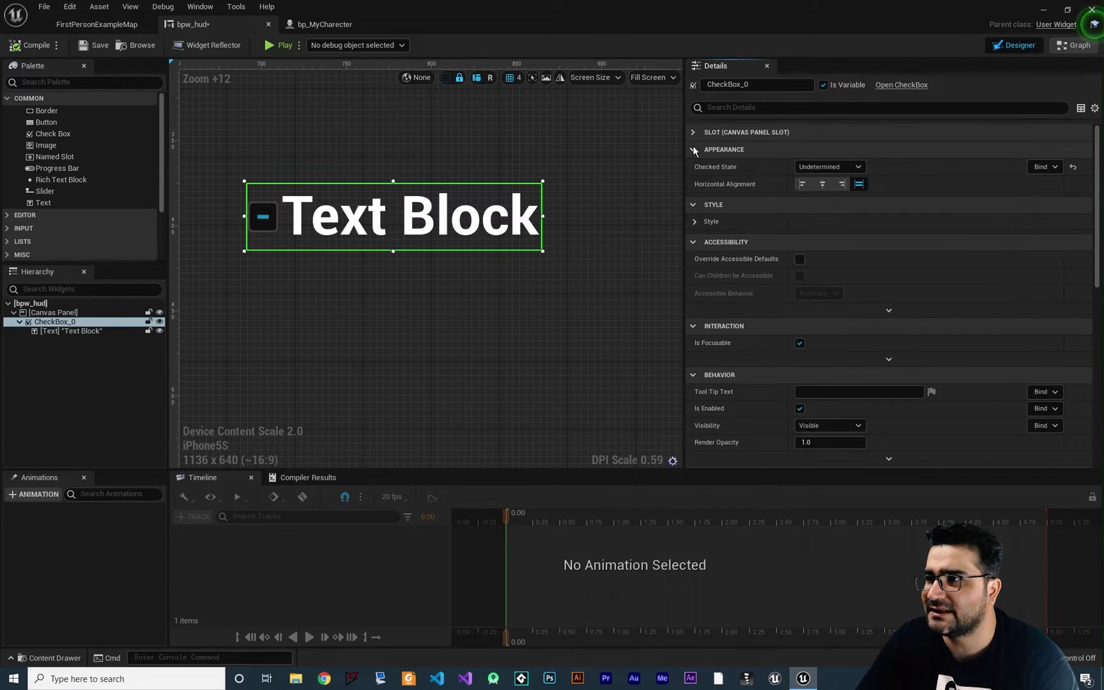
{"action": "left_click", "coordinate": [694, 148]}
{"action": "left_click", "coordinate": [695, 184]}
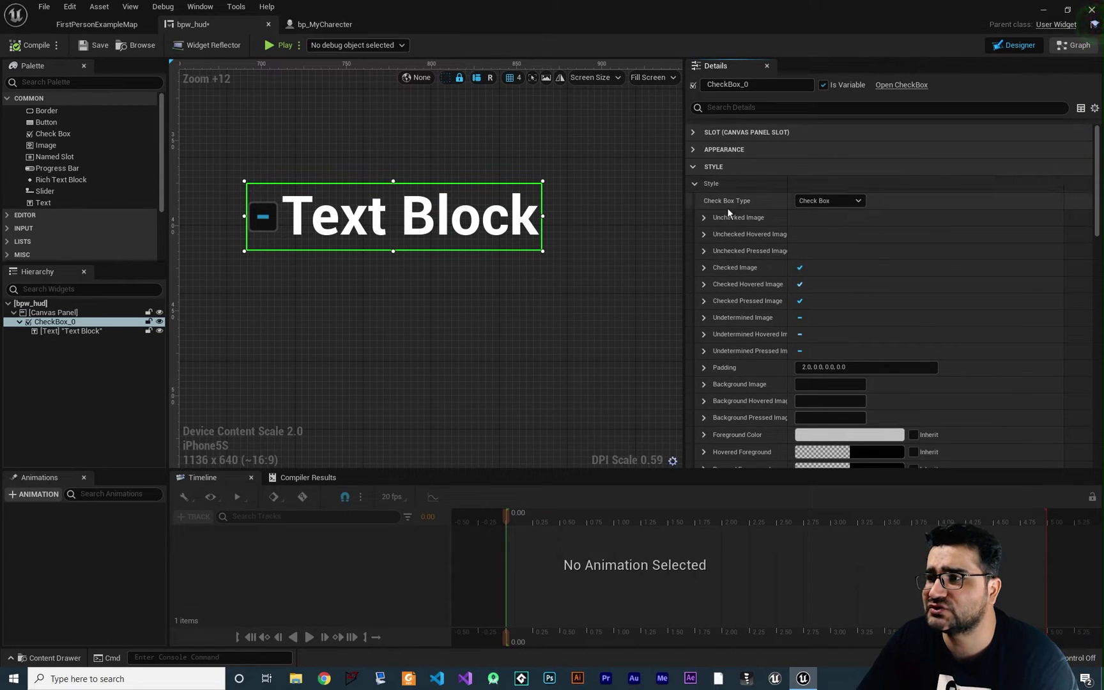
{"action": "left_click", "coordinate": [812, 202]}
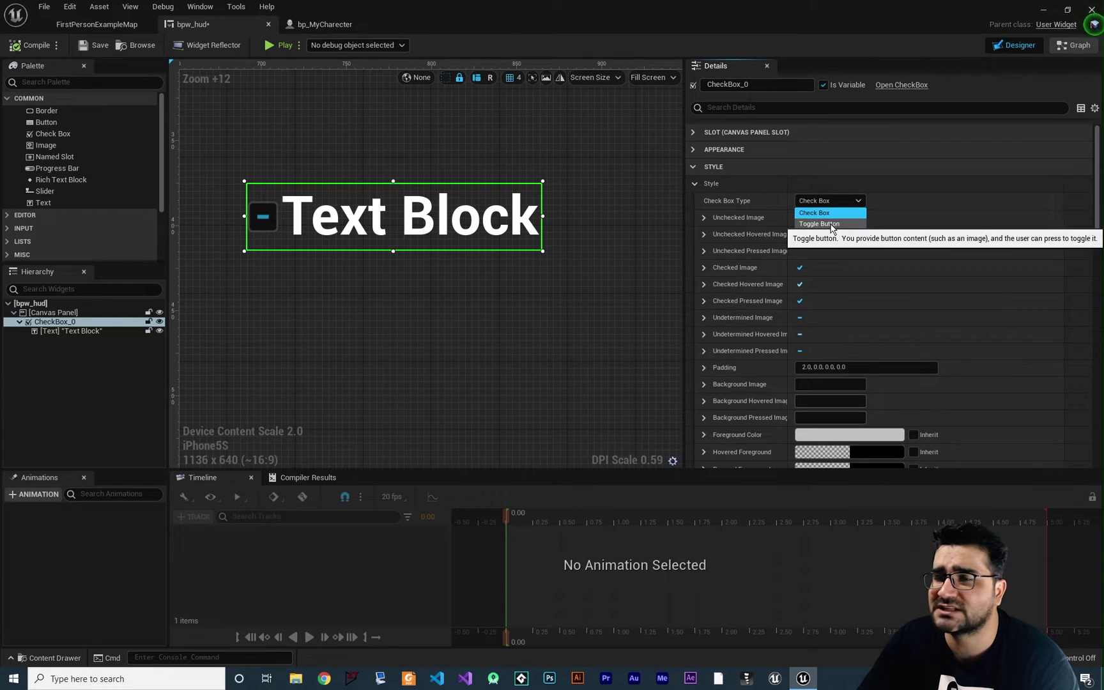
{"action": "left_click", "coordinate": [831, 224]}
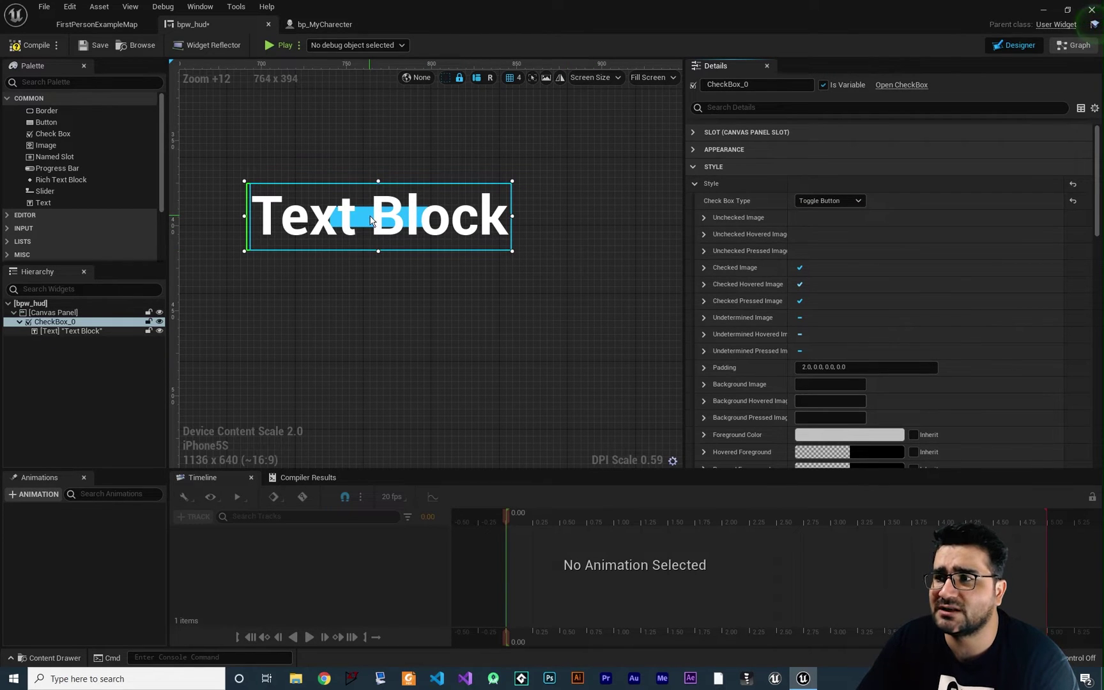
{"action": "left_click", "coordinate": [270, 50]}
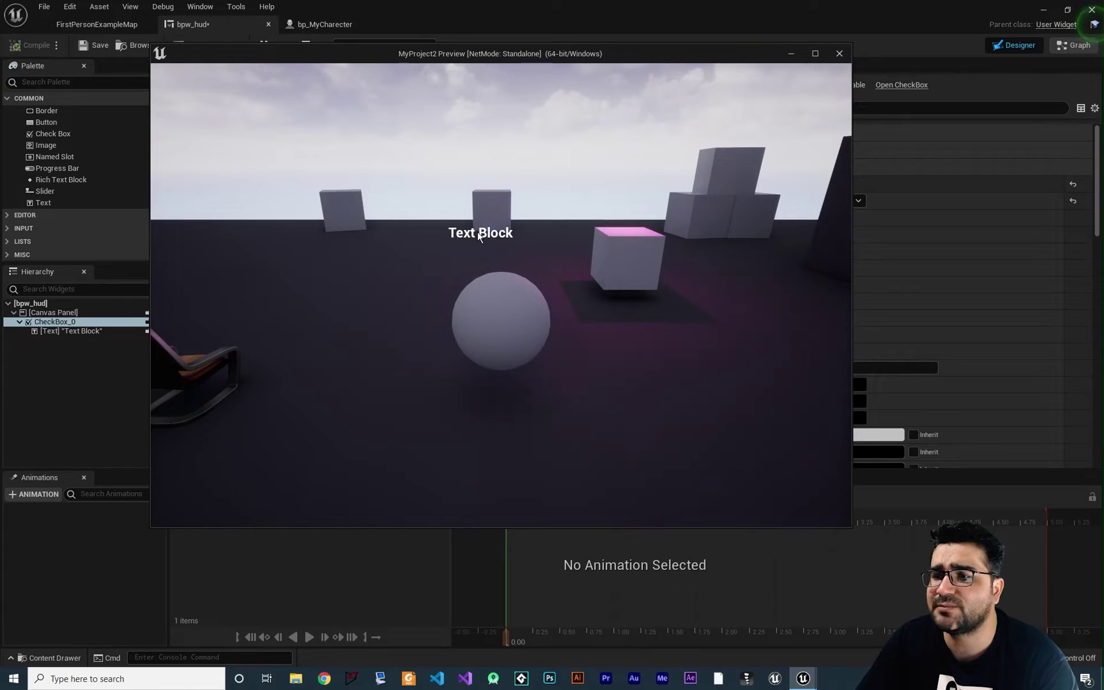
{"action": "key", "text": "Escape"}
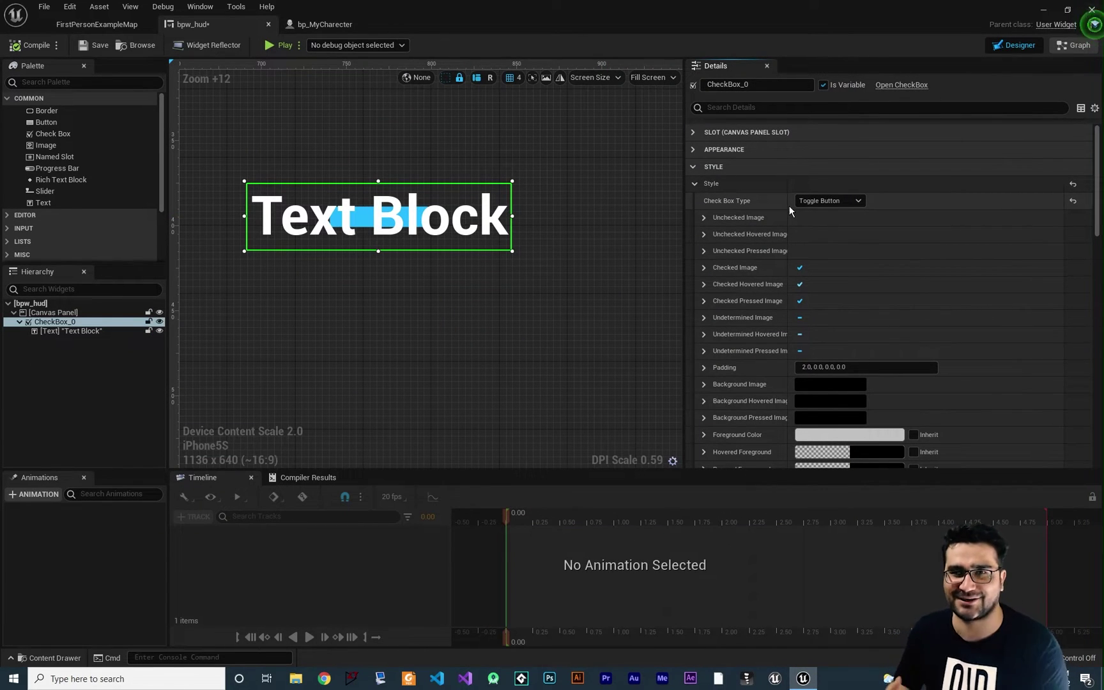
- Change Check Box Type back to Check Box and widen the Details name column
{"action": "left_click", "coordinate": [828, 201]}
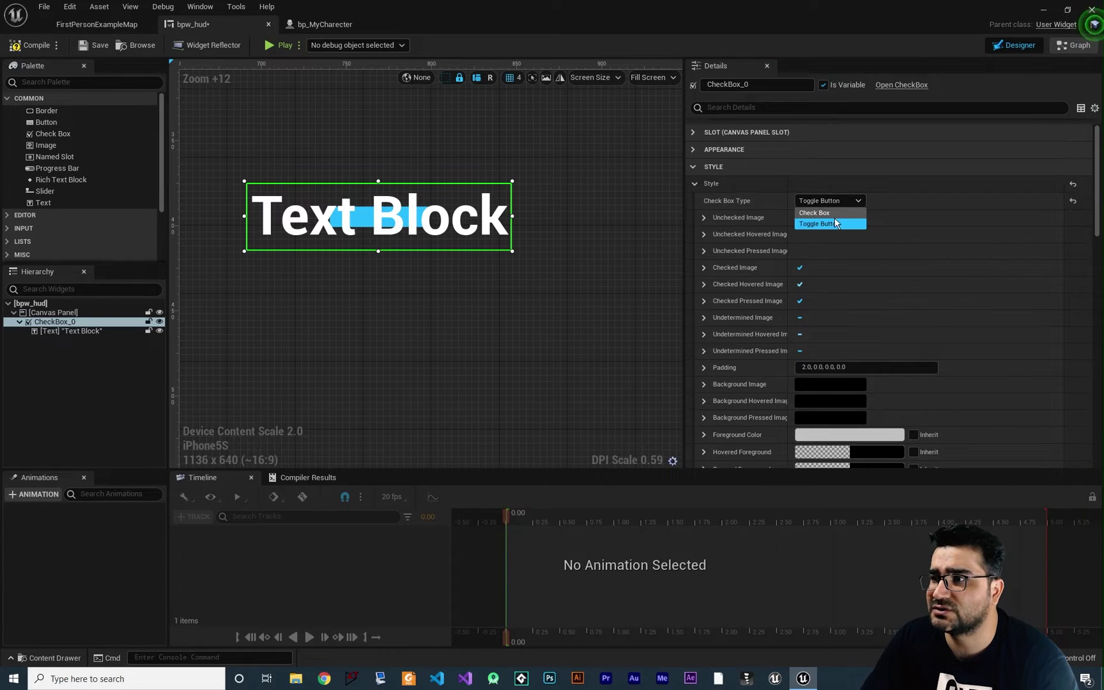
{"action": "left_click", "coordinate": [832, 213]}
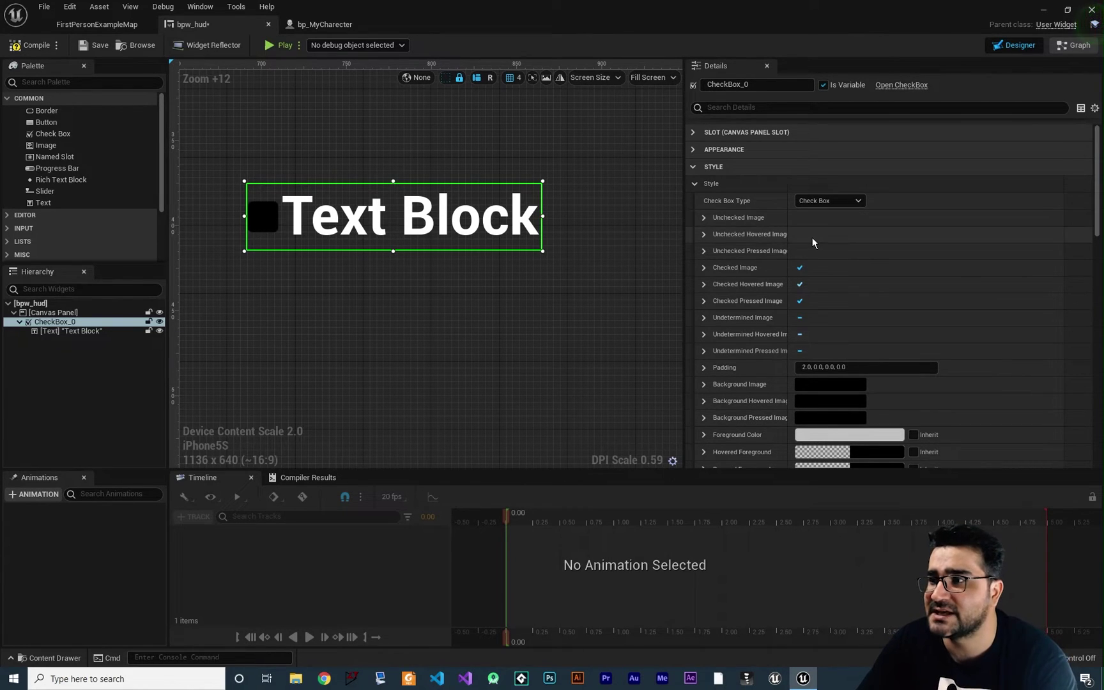
{"action": "left_click_drag", "start_coordinate": [789, 189], "coordinate": [826, 191]}
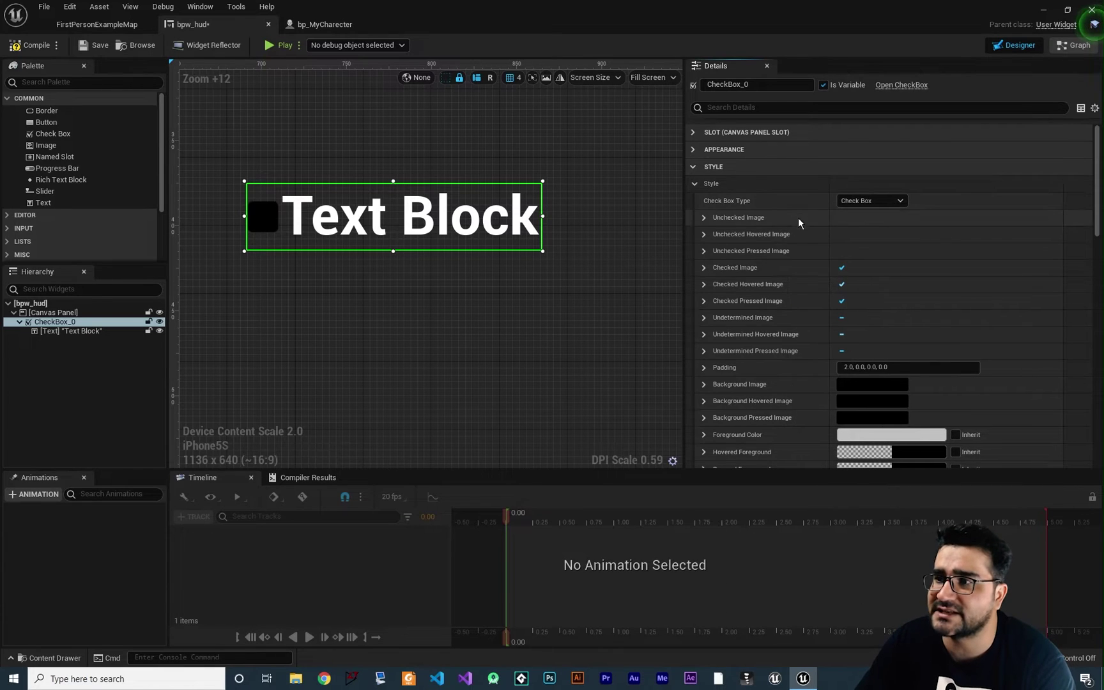
- Inspect the Unchecked, Unchecked Hovered and Unchecked Pressed image entries
{"action": "left_click", "coordinate": [706, 222]}
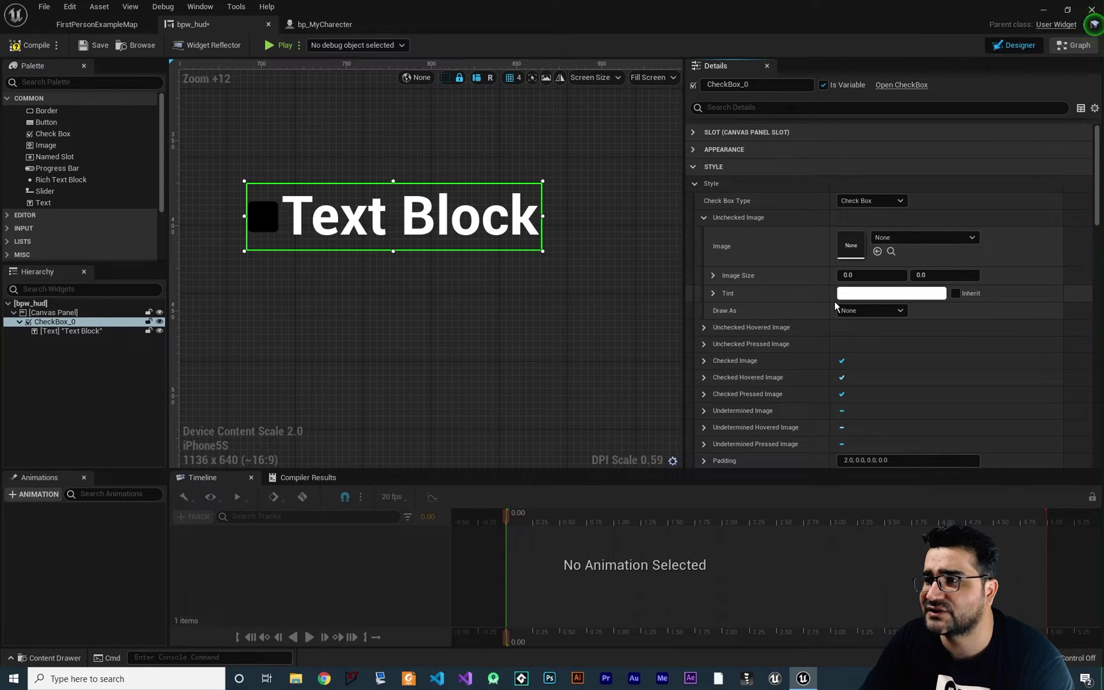
{"action": "left_click", "coordinate": [705, 218]}
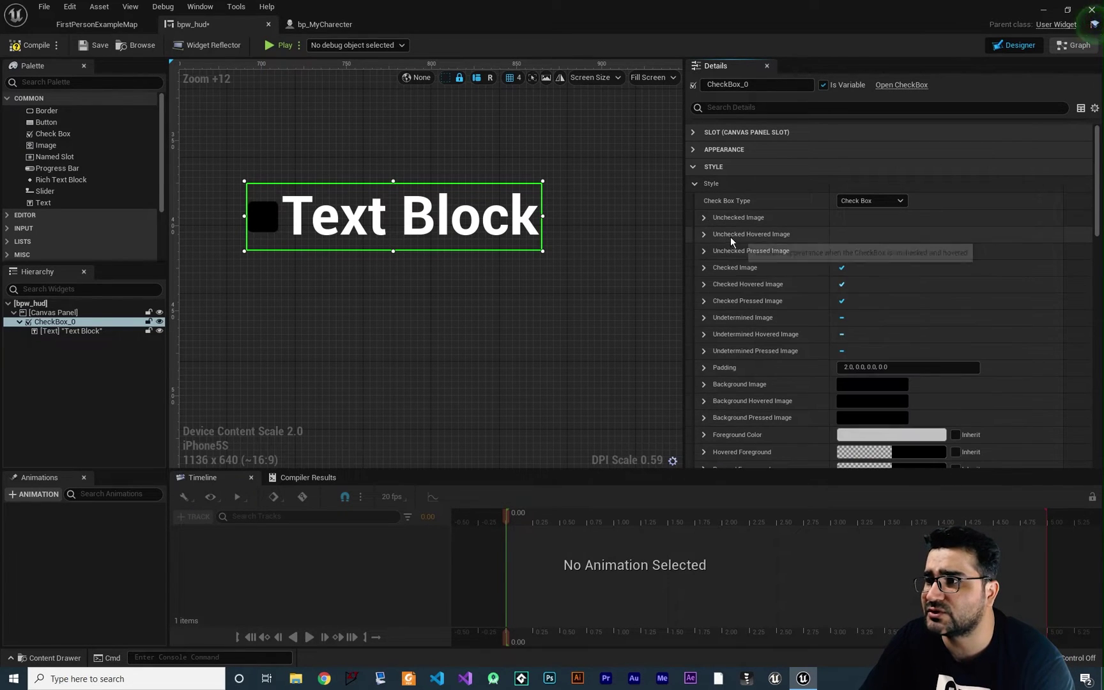
{"action": "left_click", "coordinate": [705, 234]}
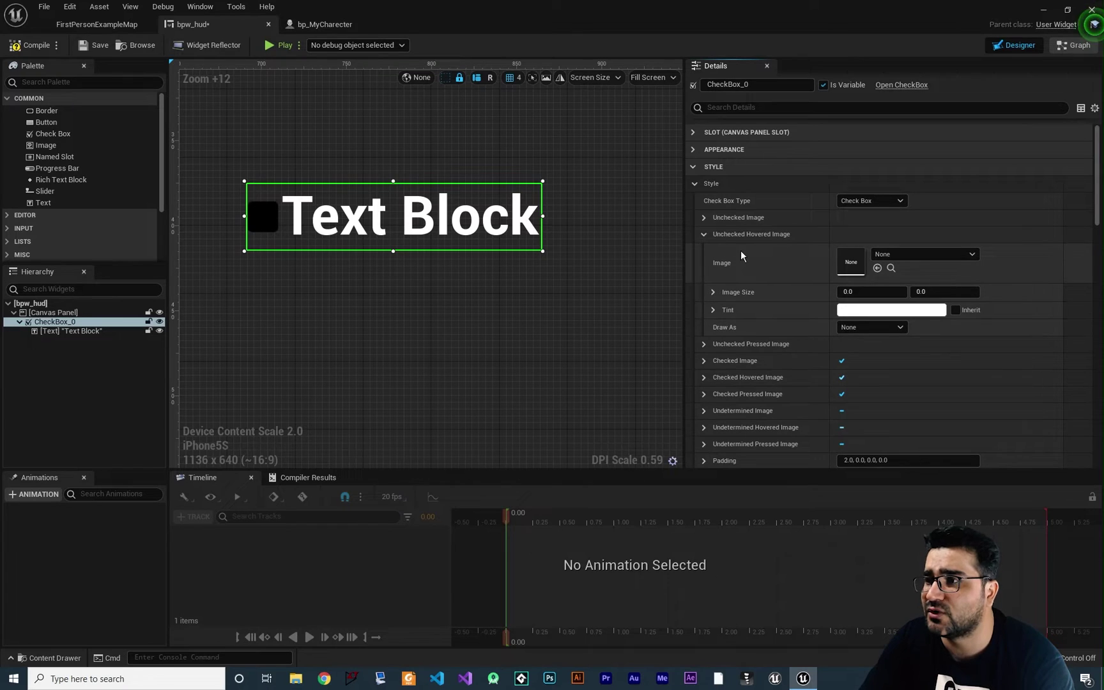
{"action": "left_click", "coordinate": [705, 233]}
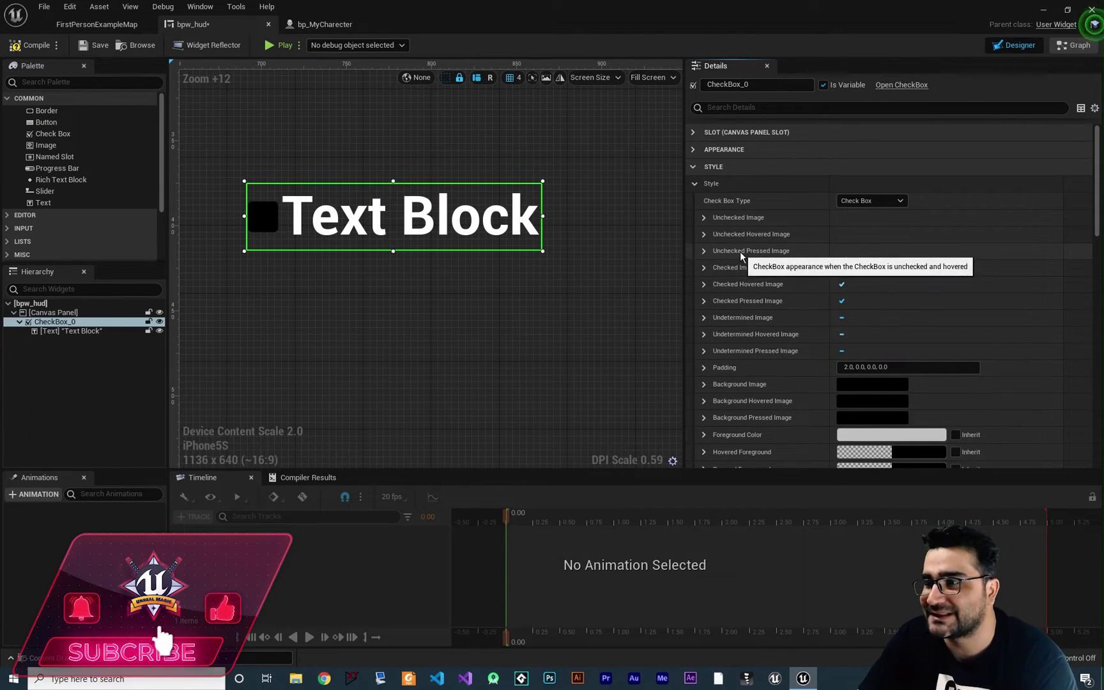
{"action": "left_click", "coordinate": [703, 251]}
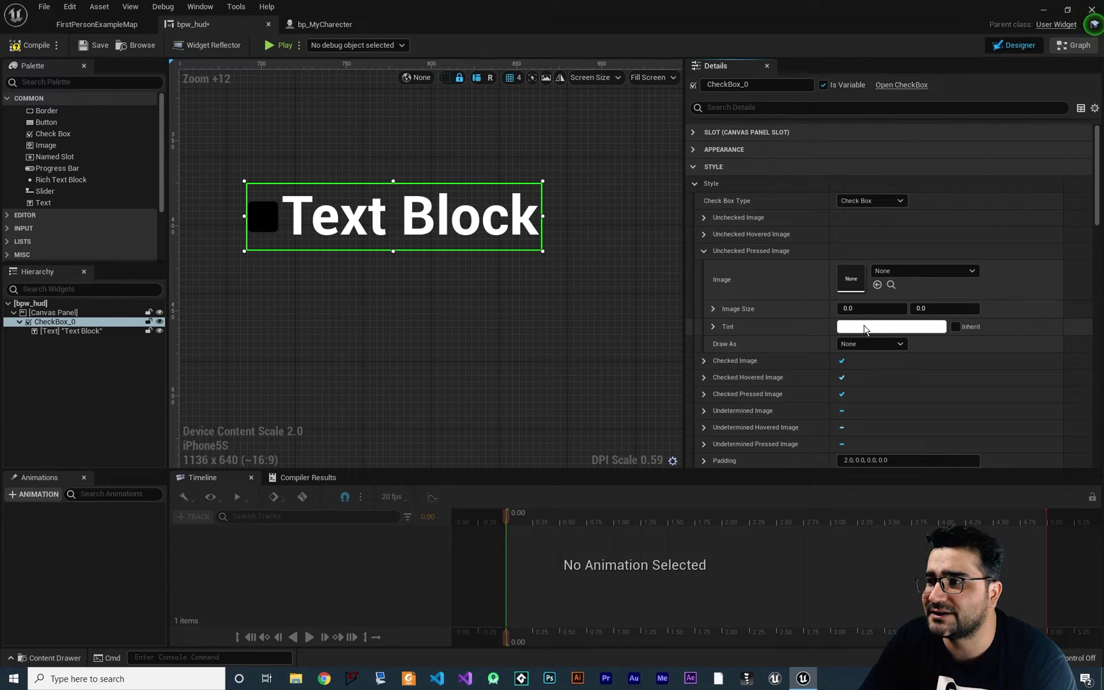
{"action": "left_click", "coordinate": [704, 255]}
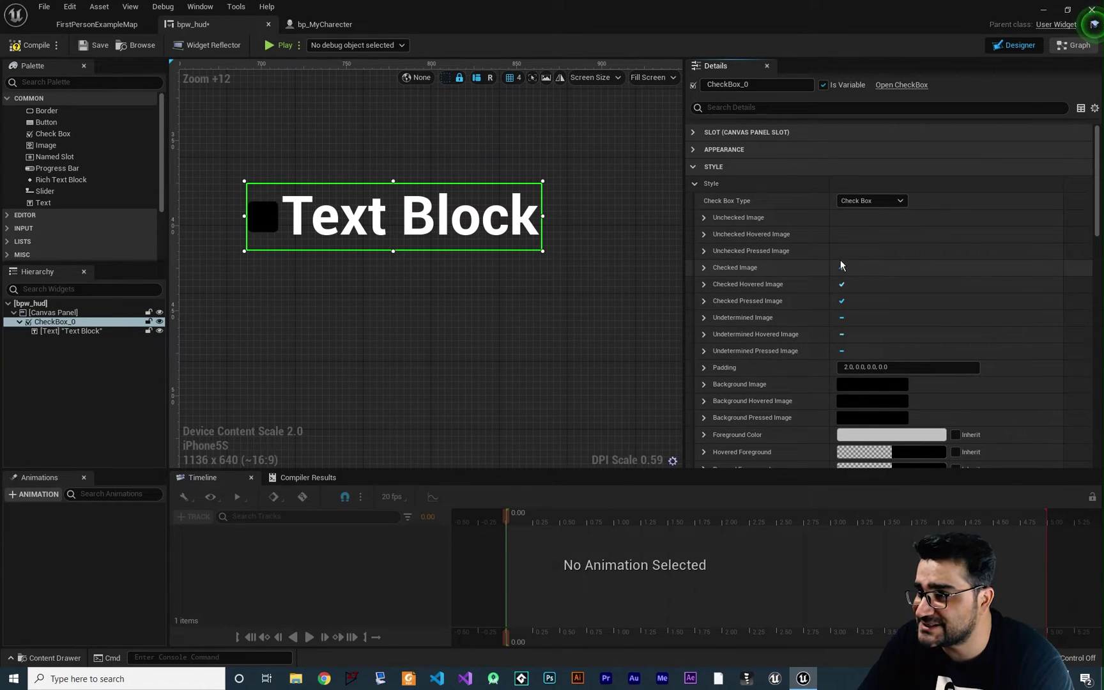
- Tint CheckBox_0's Checked Image pink in the colour picker
{"action": "left_click", "coordinate": [705, 267]}
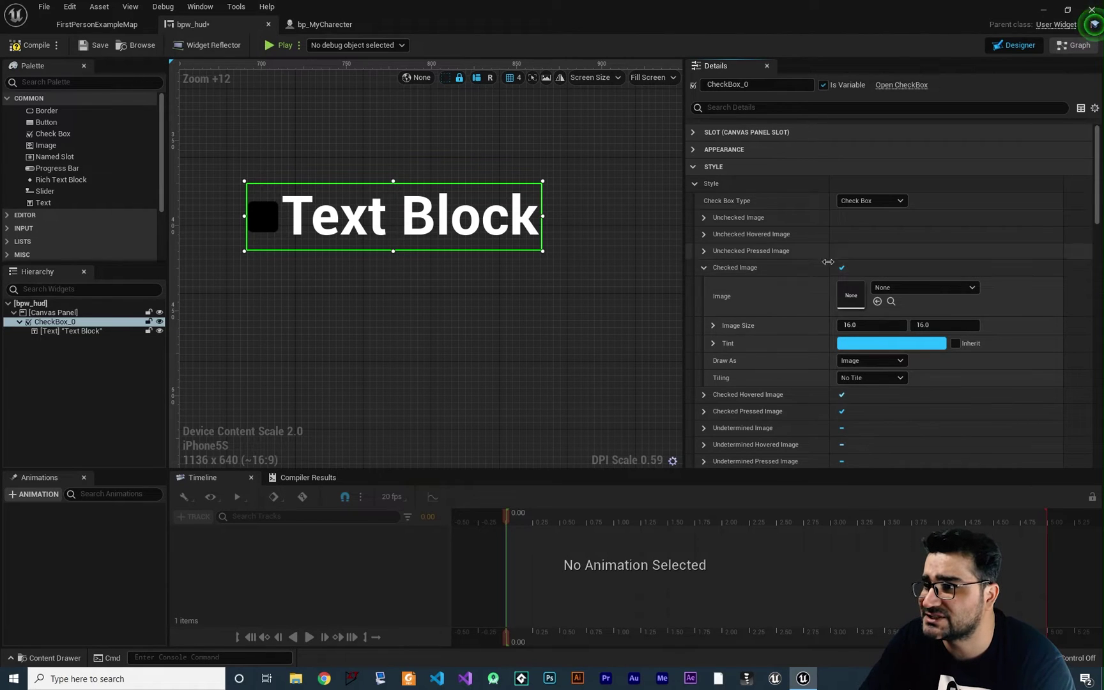
{"action": "left_click", "coordinate": [867, 341]}
{"action": "left_click", "coordinate": [736, 423]}
{"action": "left_click", "coordinate": [783, 640]}
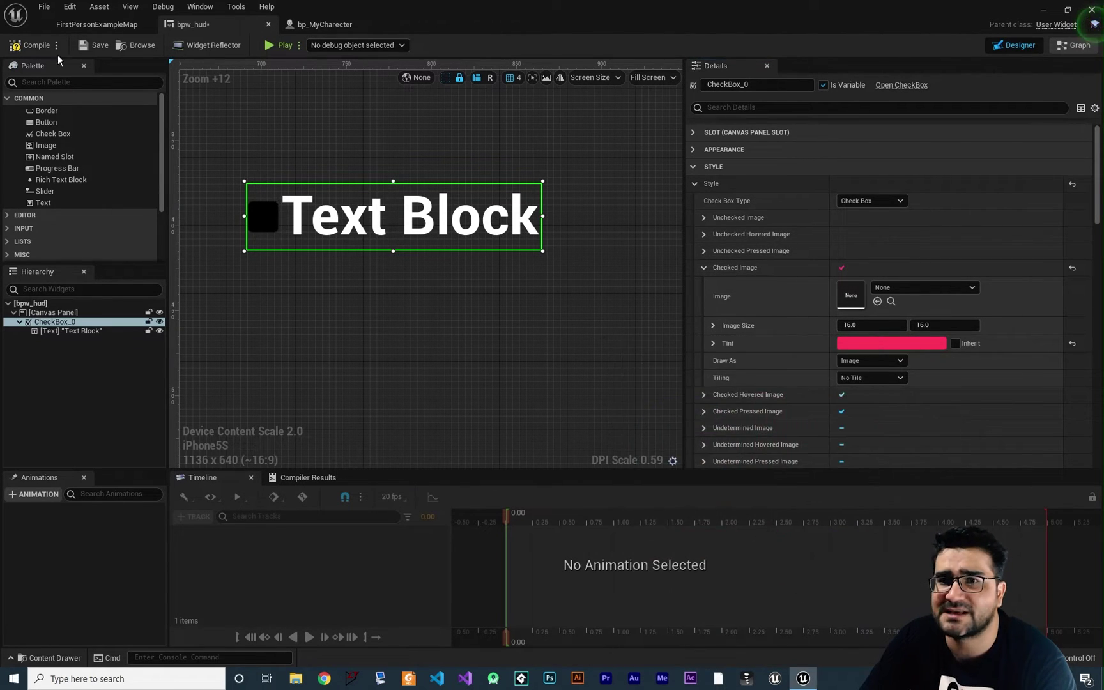
- Play the game, tick and untick the HUD check box, then stop the preview
{"action": "left_click", "coordinate": [281, 45]}
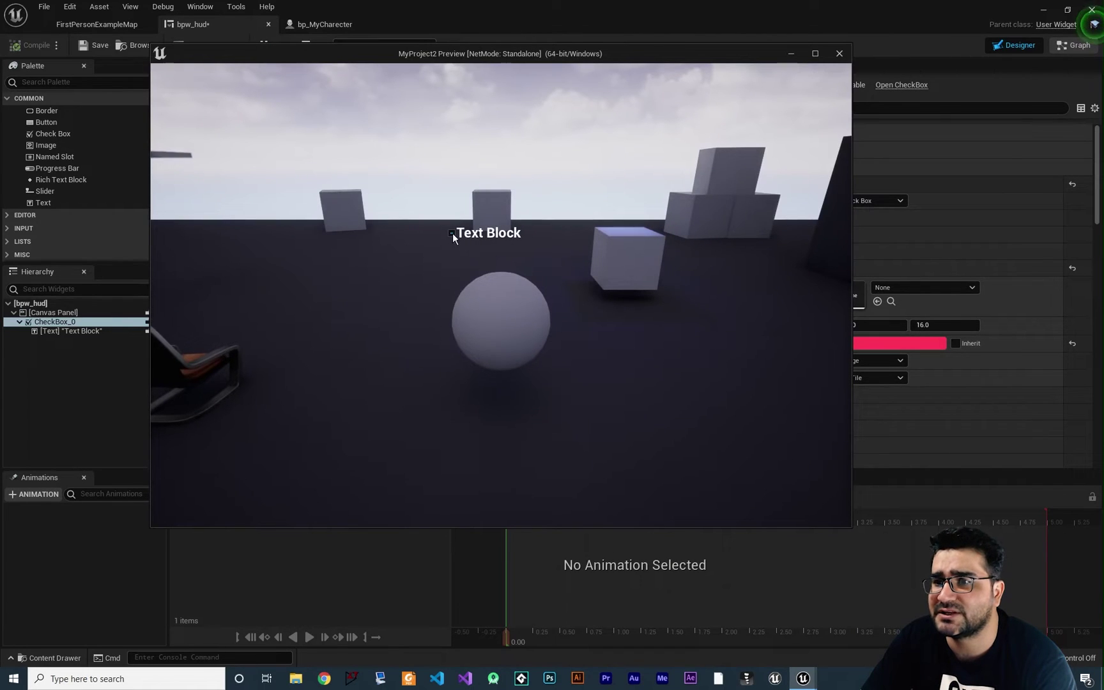
{"action": "left_click", "coordinate": [453, 235]}
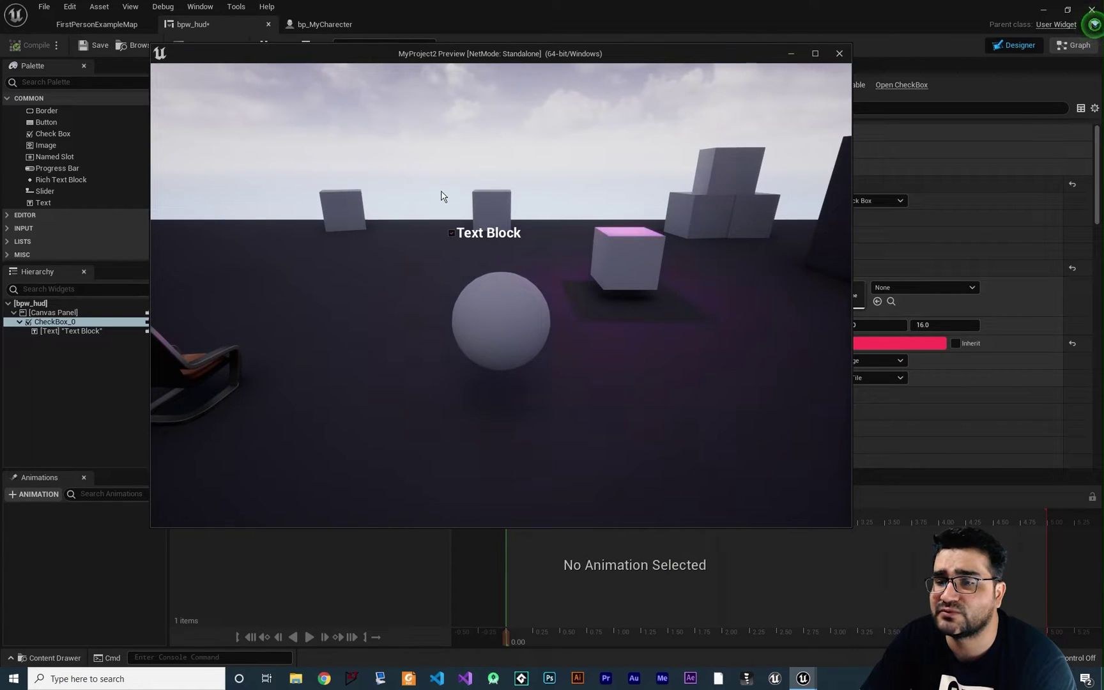
{"action": "left_click", "coordinate": [461, 243]}
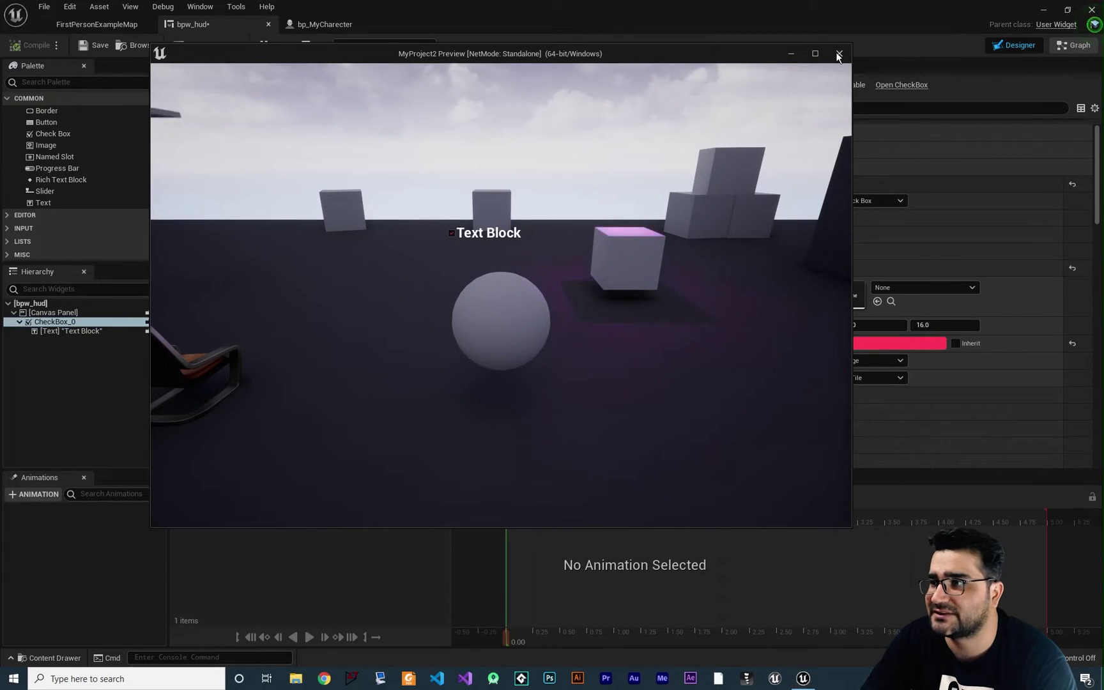
{"action": "key", "text": "Escape"}
- Set CheckBox_0's Padding to Left 20 and Right 20
{"action": "left_click", "coordinate": [703, 269]}
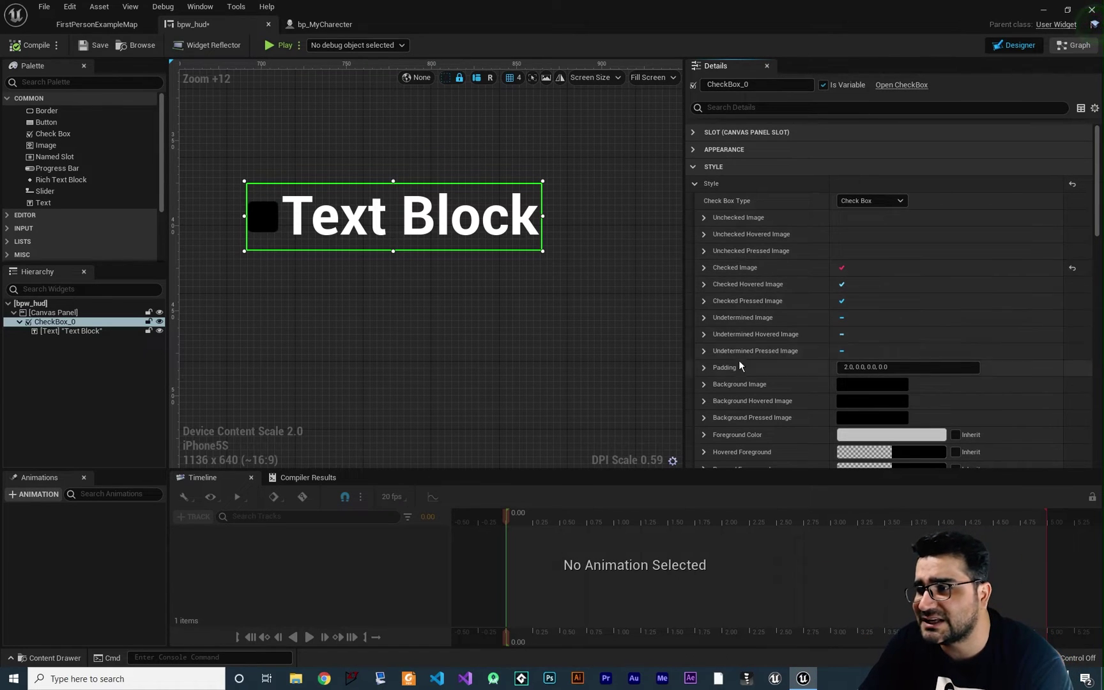
{"action": "scroll", "coordinate": [741, 350], "scroll_direction": "down", "scroll_amount": 2}
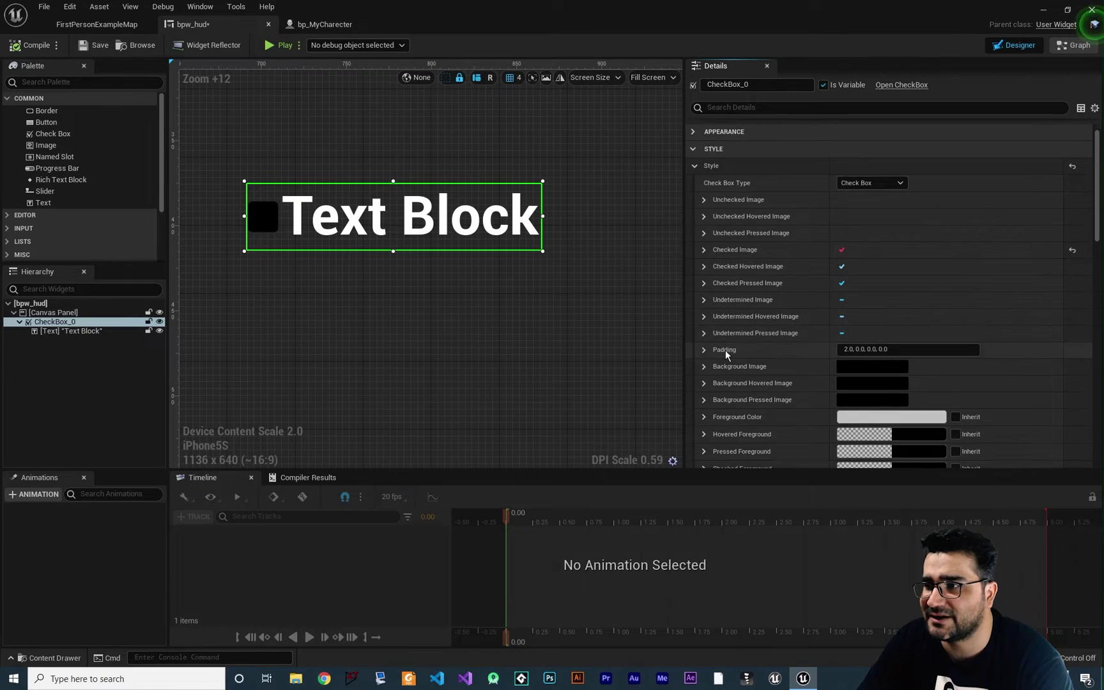
{"action": "left_click", "coordinate": [704, 313]}
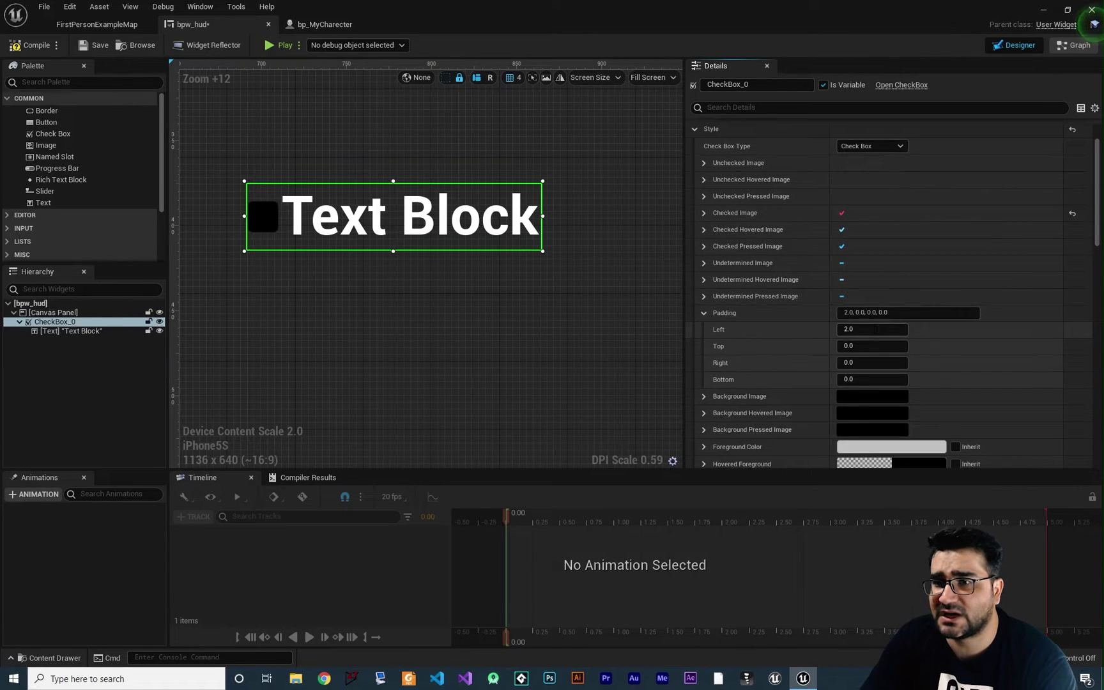
{"action": "key", "text": "Tab"}
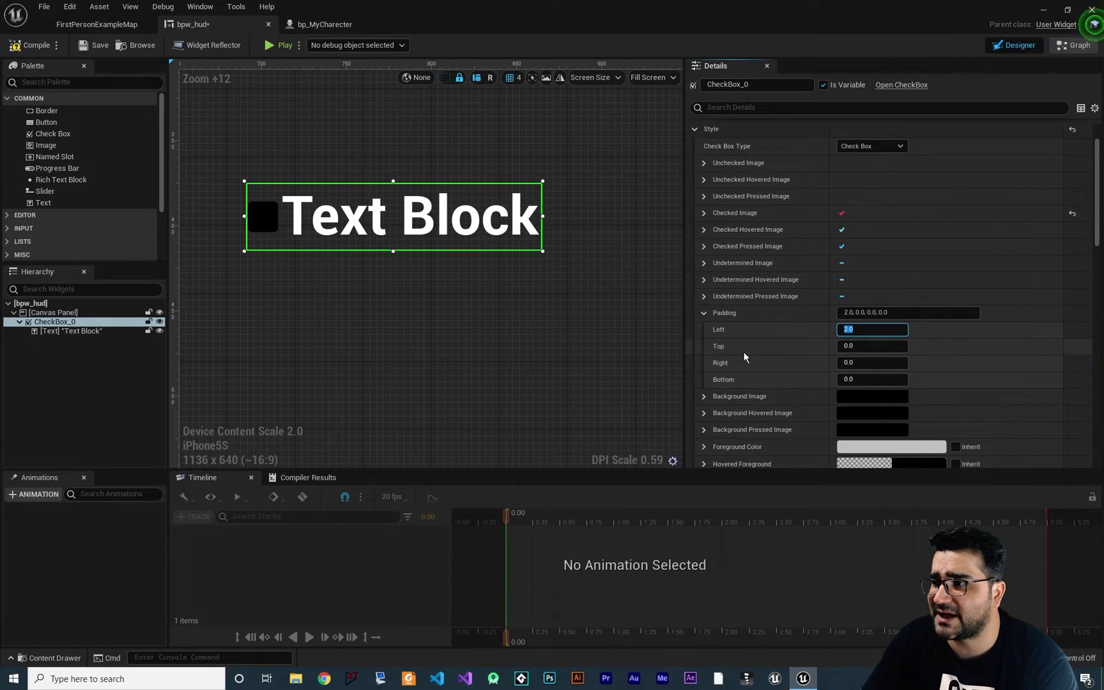
{"action": "type", "text": "20"}
{"action": "key", "text": "Return"}
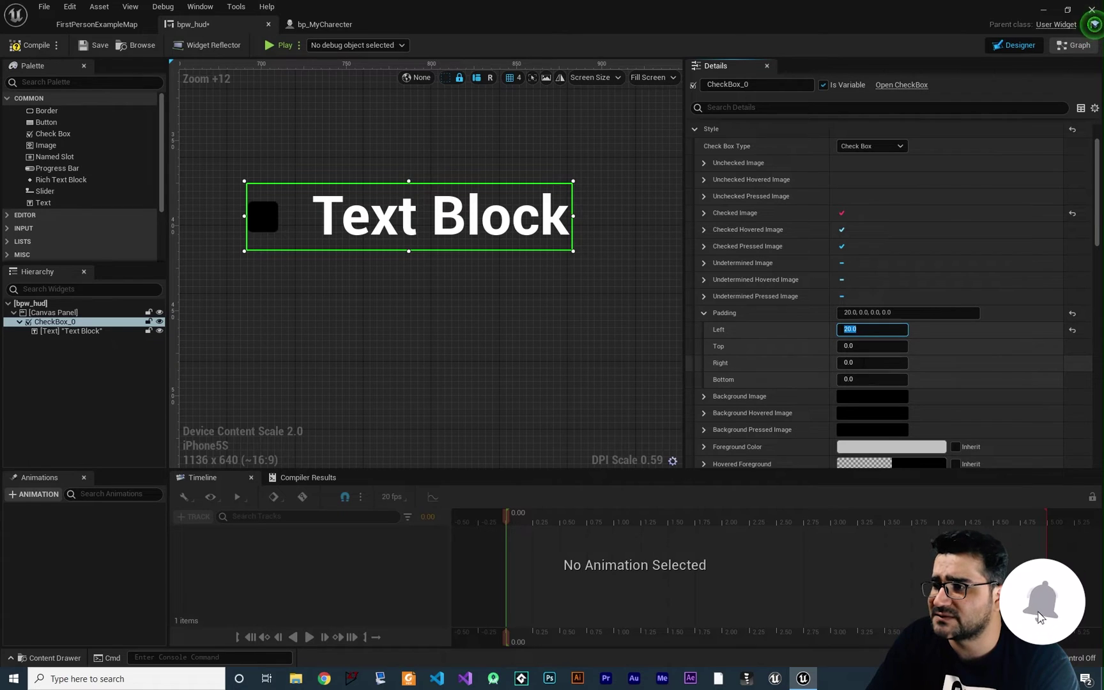
{"action": "key", "text": "Tab"}
{"action": "key", "text": "Tab"}
{"action": "type", "text": "20"}
{"action": "key", "text": "Return"}
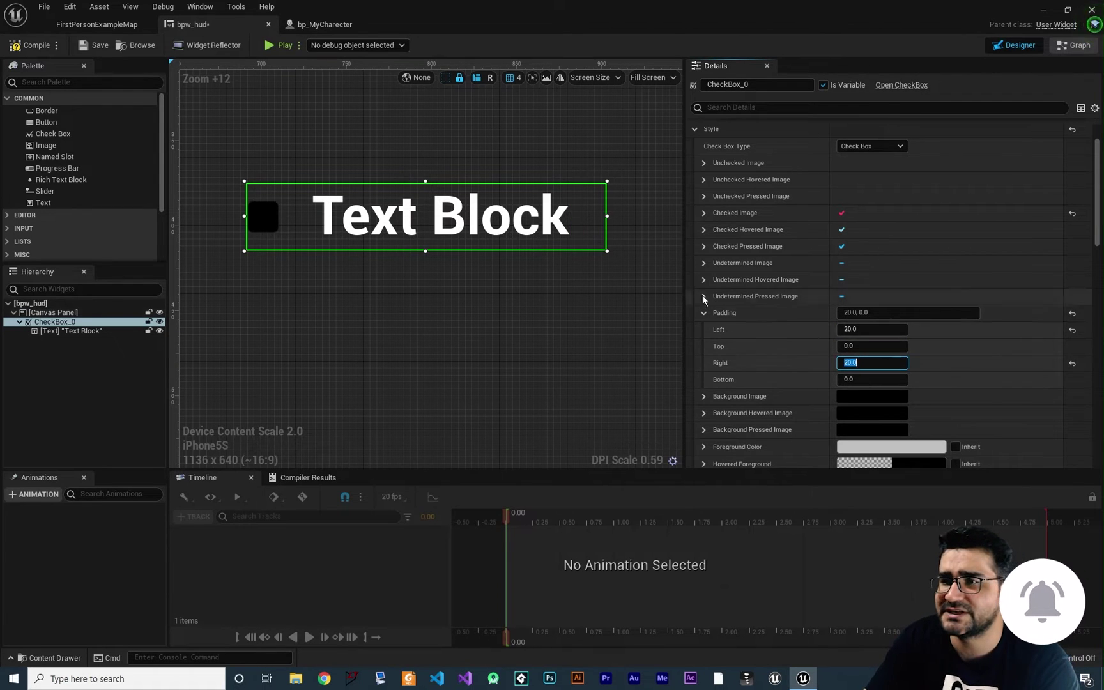